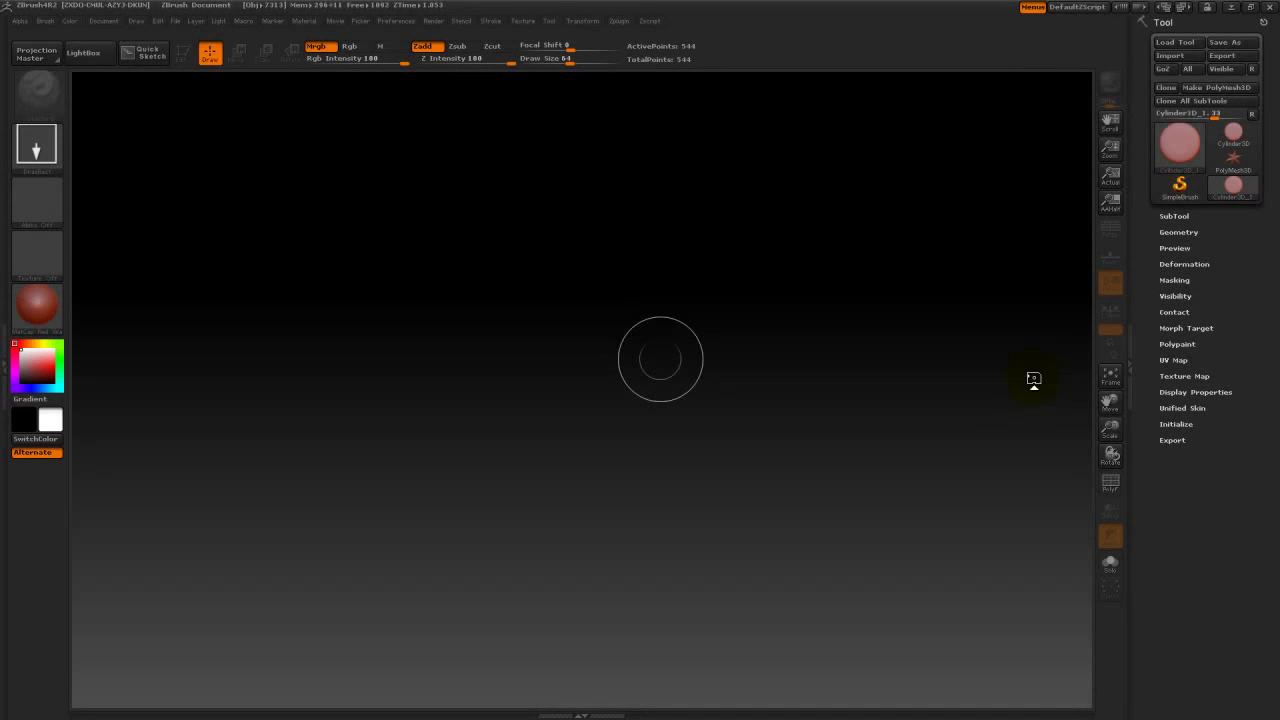
Draw a Cylinder3D on the canvas and put it into Edit mode
left_click(1233, 134)
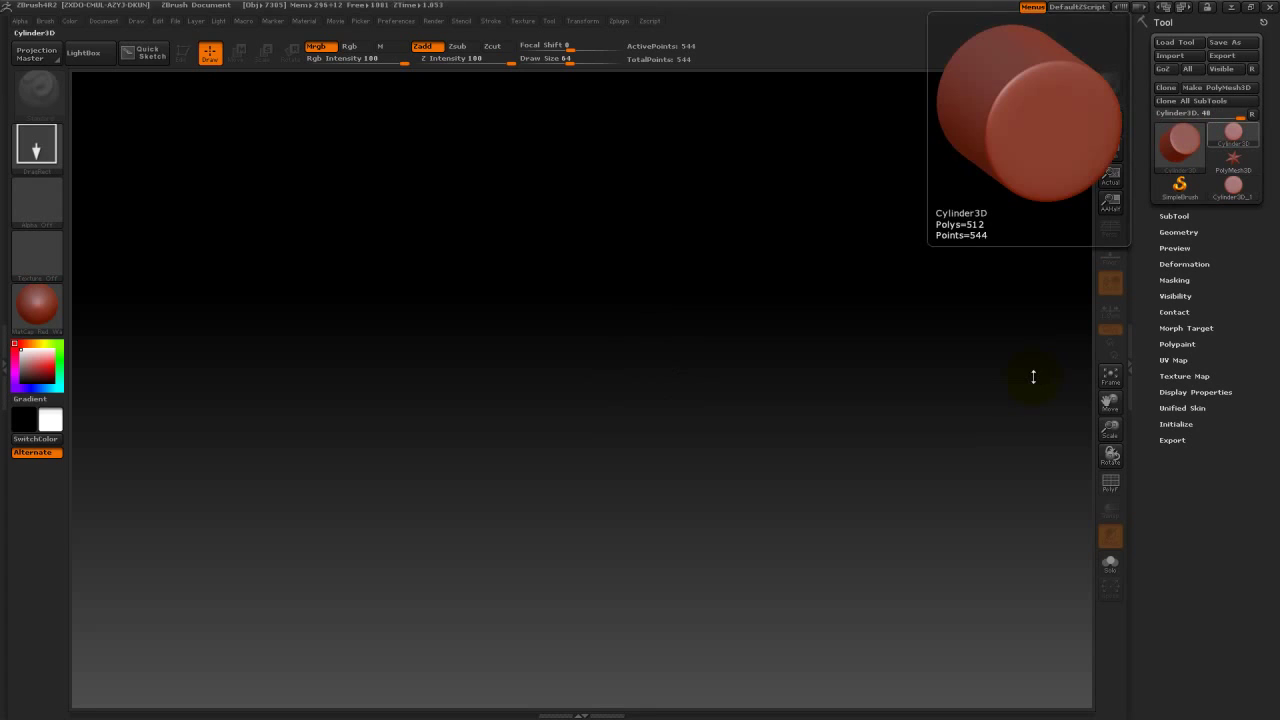
left_click(1181, 143)
left_click(847, 155)
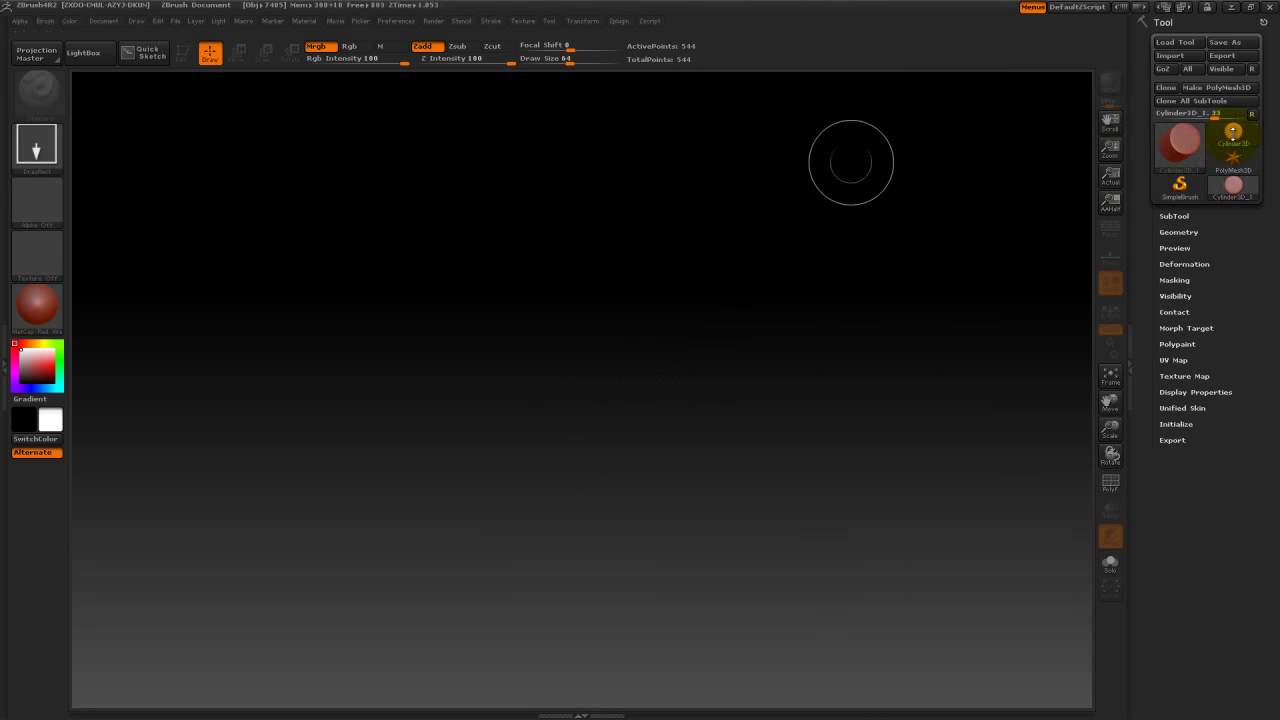
left_click_drag(589, 500, 617, 334)
left_click(181, 57)
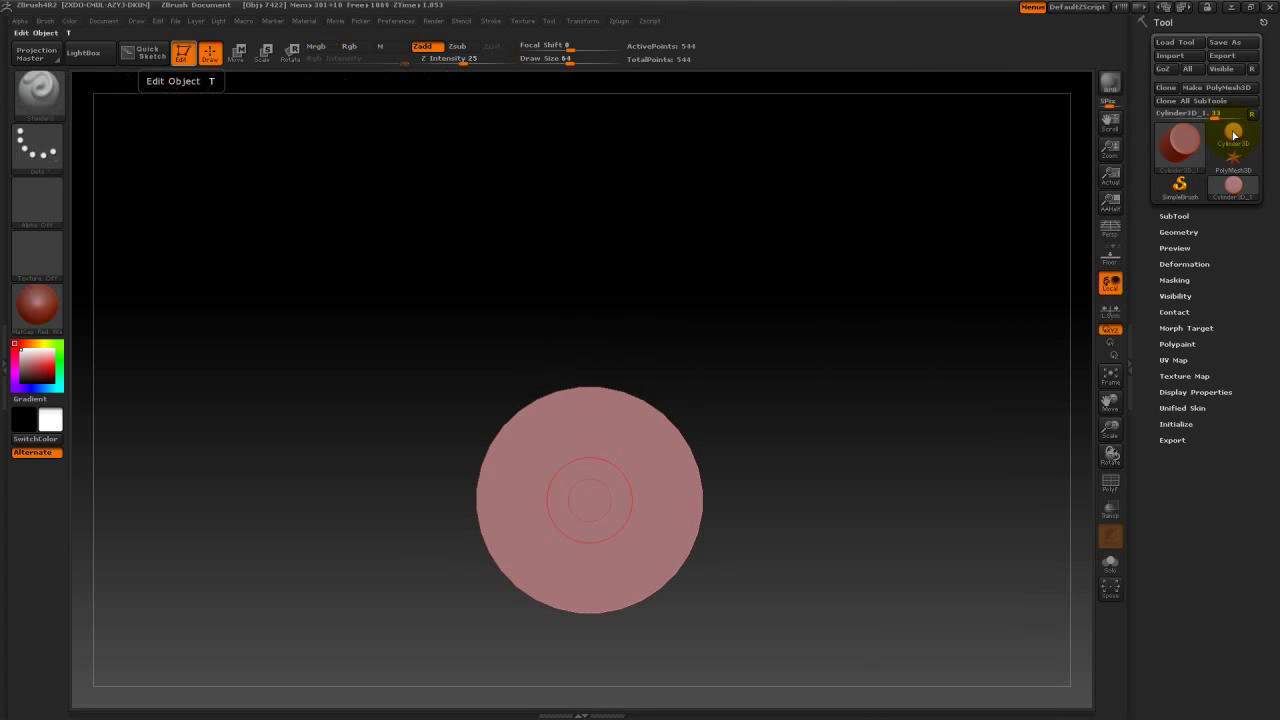
Tilt the cylinder, turn on Persp, frame it, and convert it to PolyMesh3D
left_click_drag(589, 500, 600, 340)
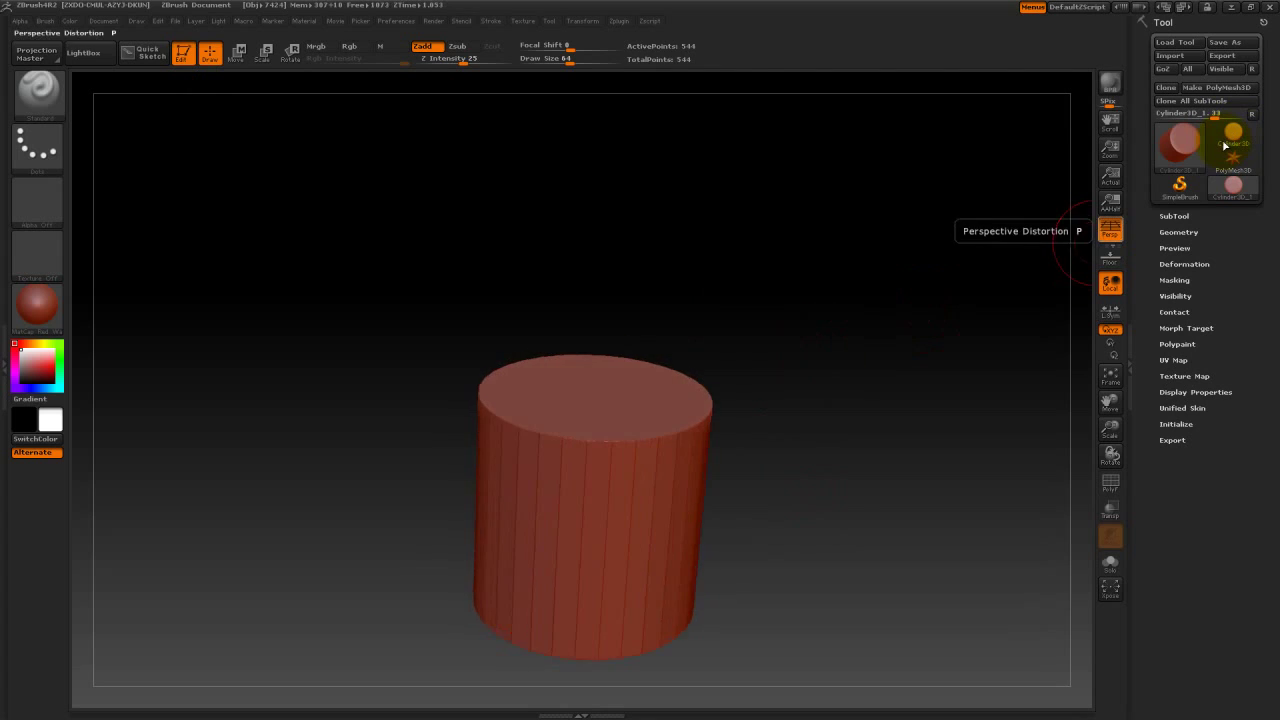
left_click(1110, 228)
key("f")
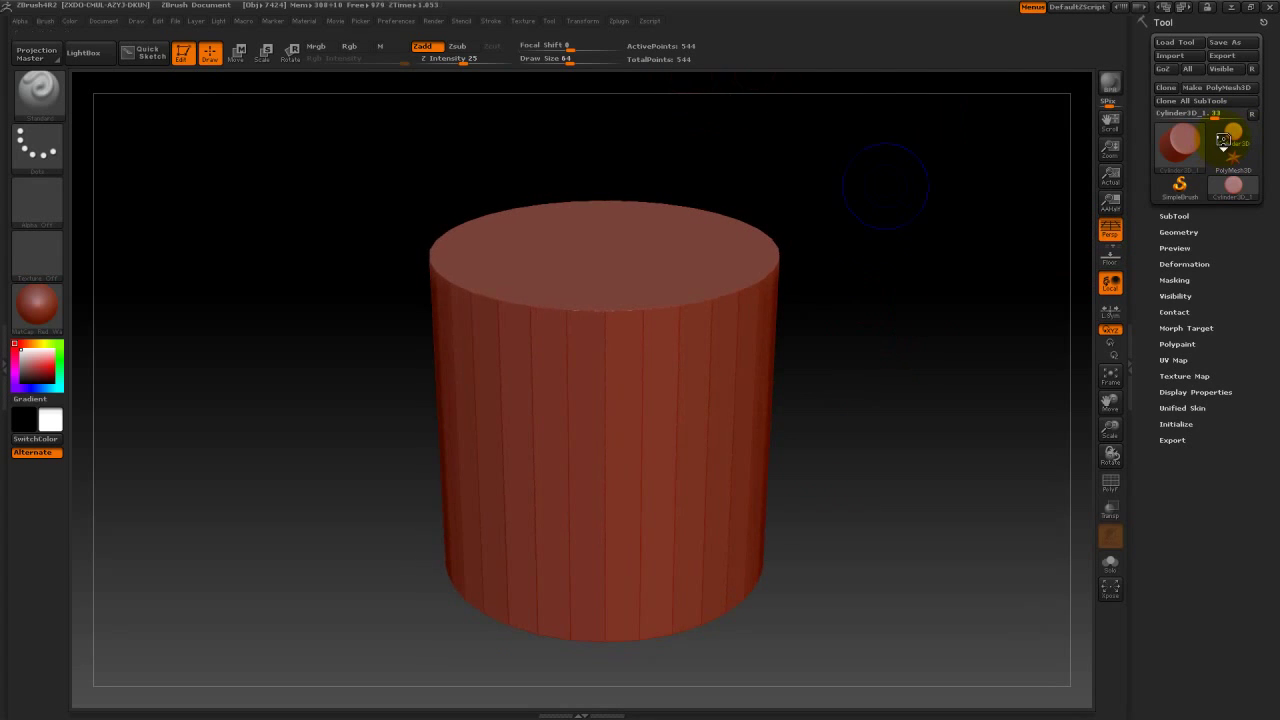
left_click(1230, 87)
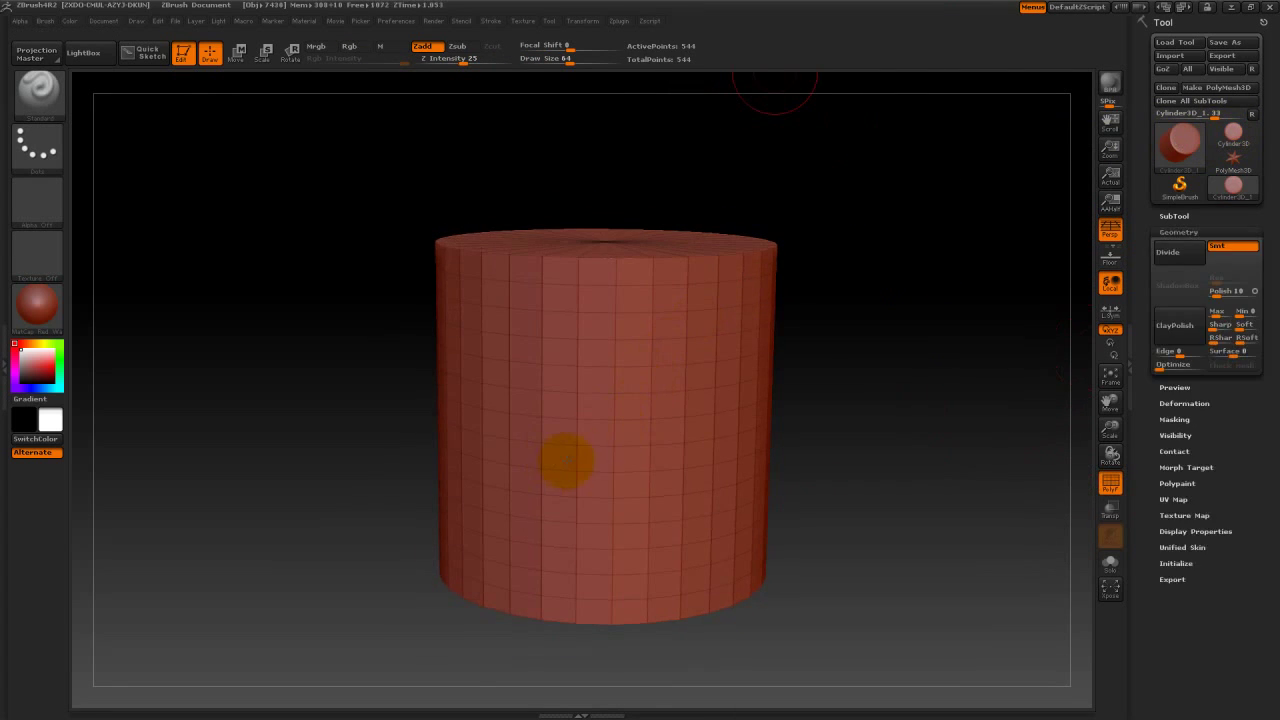
left_click(627, 90)
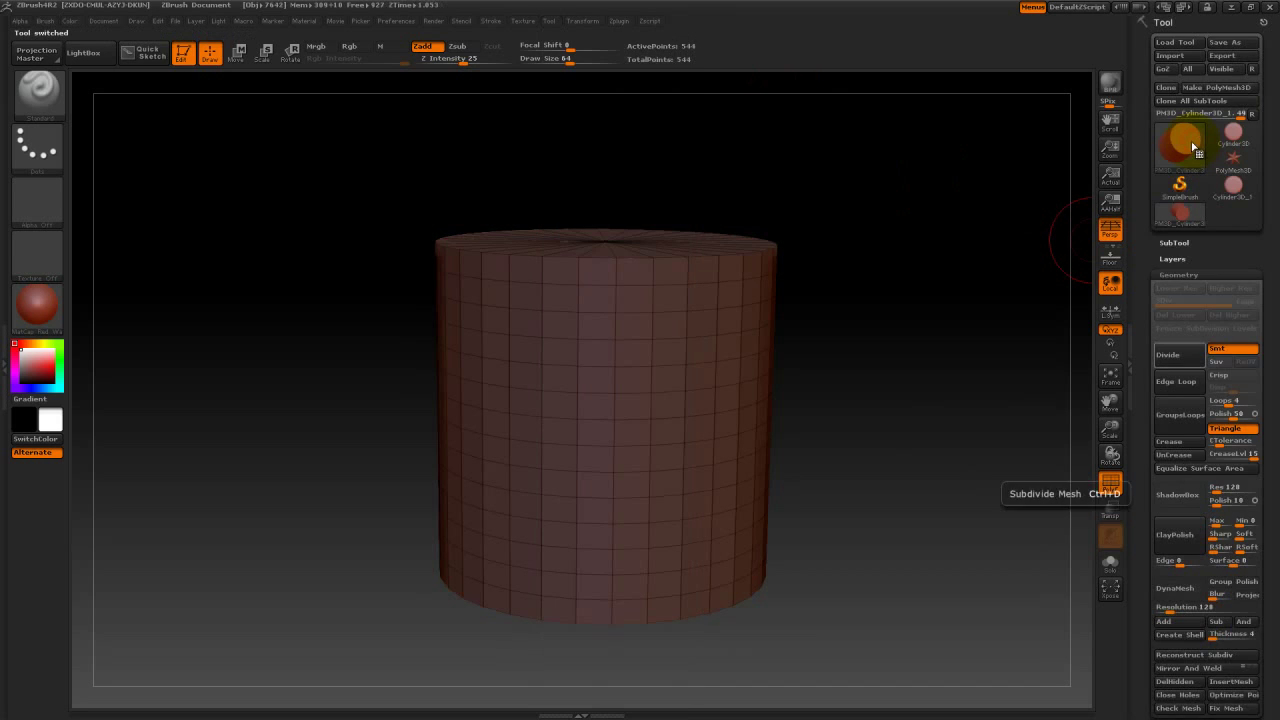
Subdivide the cylinder twice and give it the MatCap Gray material
key("ctrl+d")
key("ctrl+d")
key("ctrl+d")
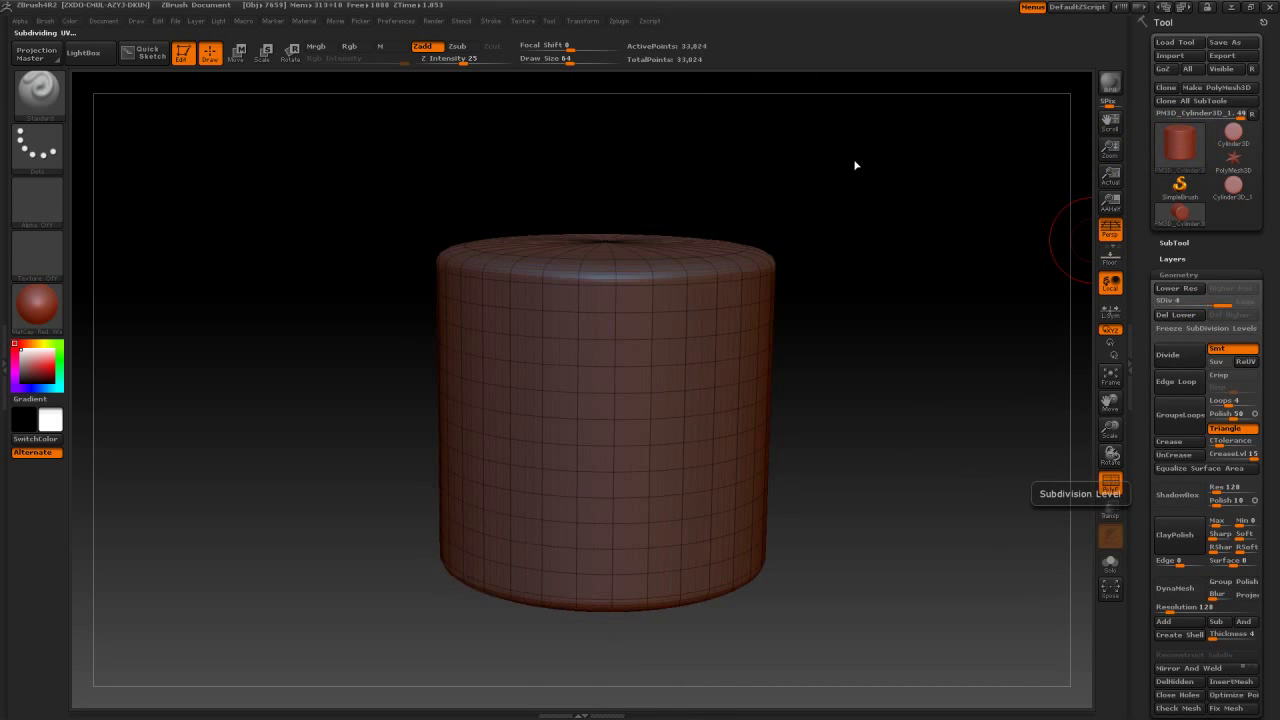
key("shift+f")
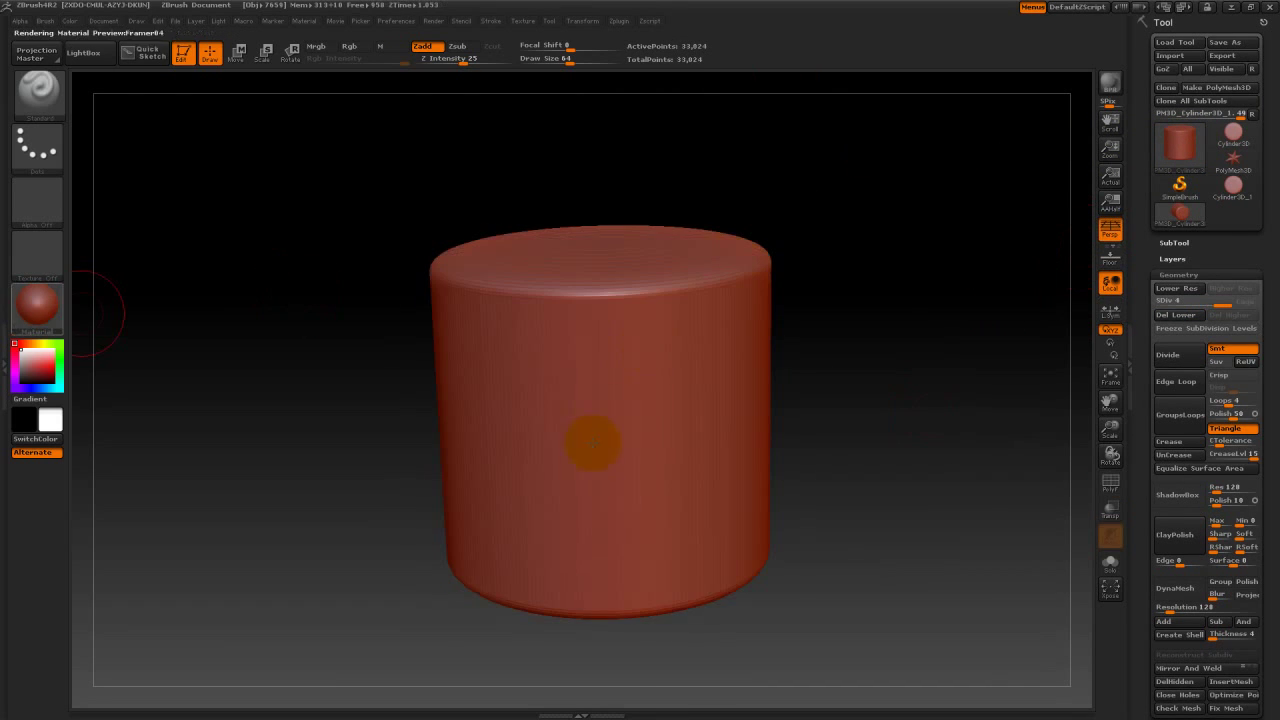
key("m")
left_click(586, 492)
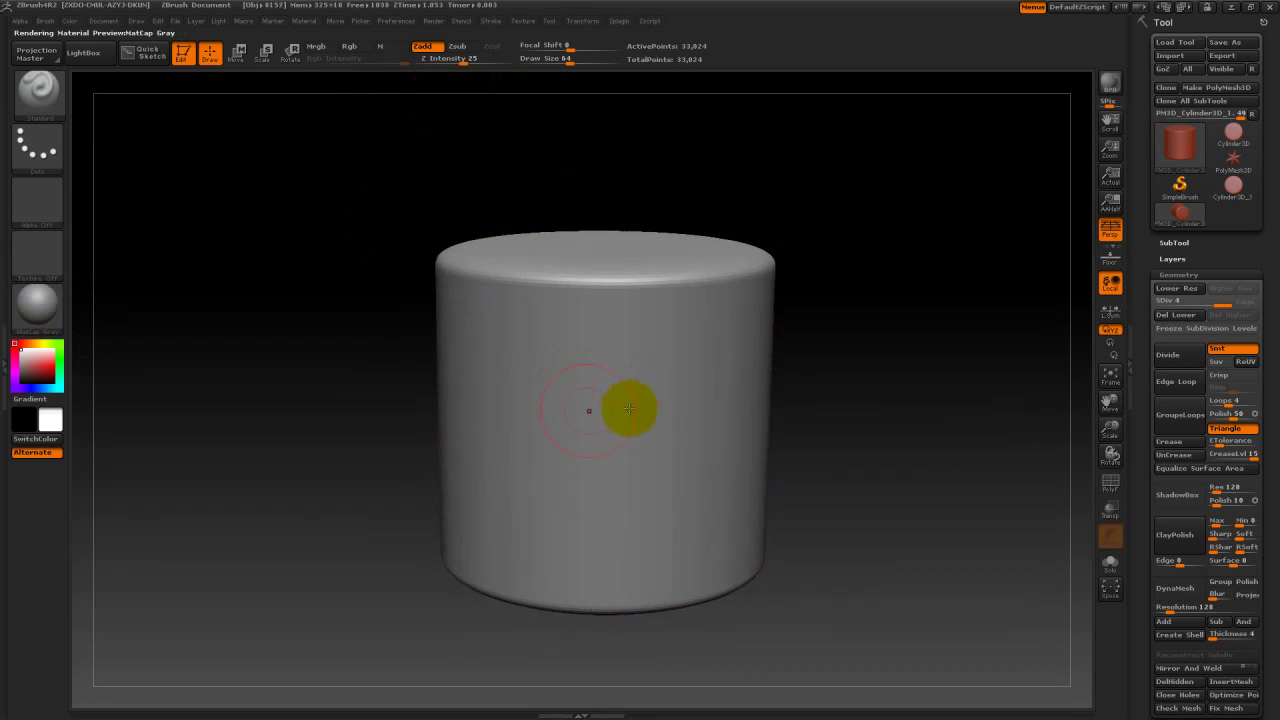
Try and undo test strokes, then enable radial symmetry and sculpt a repeated dent
mouse_move(589, 410)
left_mouse_down()
mouse_move(530, 430)
mouse_move(640, 360)
left_mouse_up()
key("ctrl+z")
left_click_drag(560, 465, 640, 385)
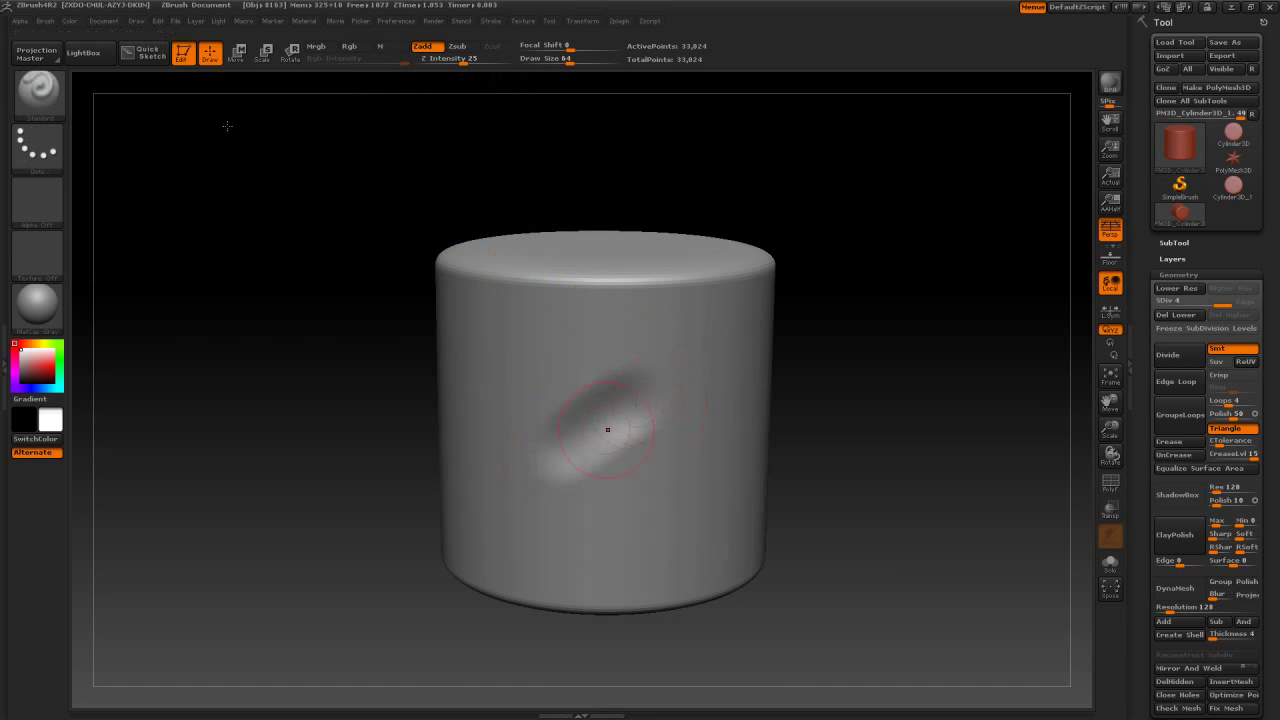
key("ctrl+z")
left_click(582, 20)
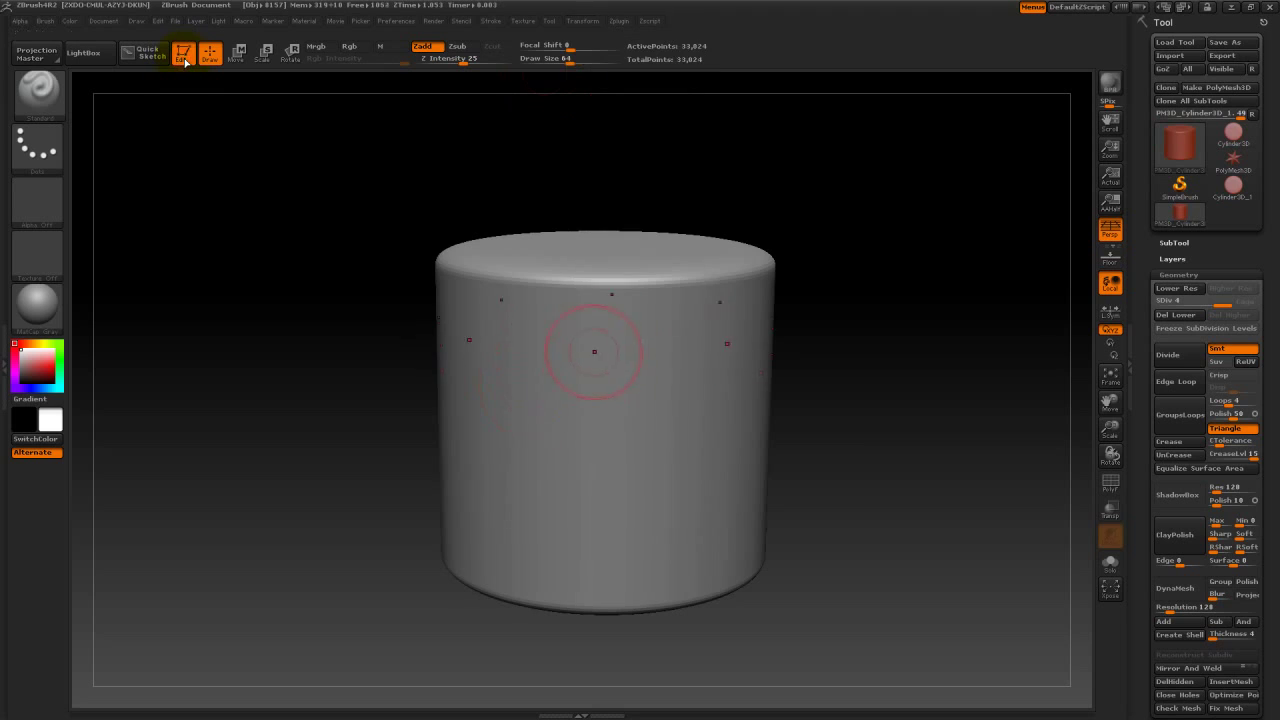
left_click_drag(591, 349, 570, 455)
Undo the radial test dents and switch to the Clay brush
key("ctrl+z")
left_click(582, 20)
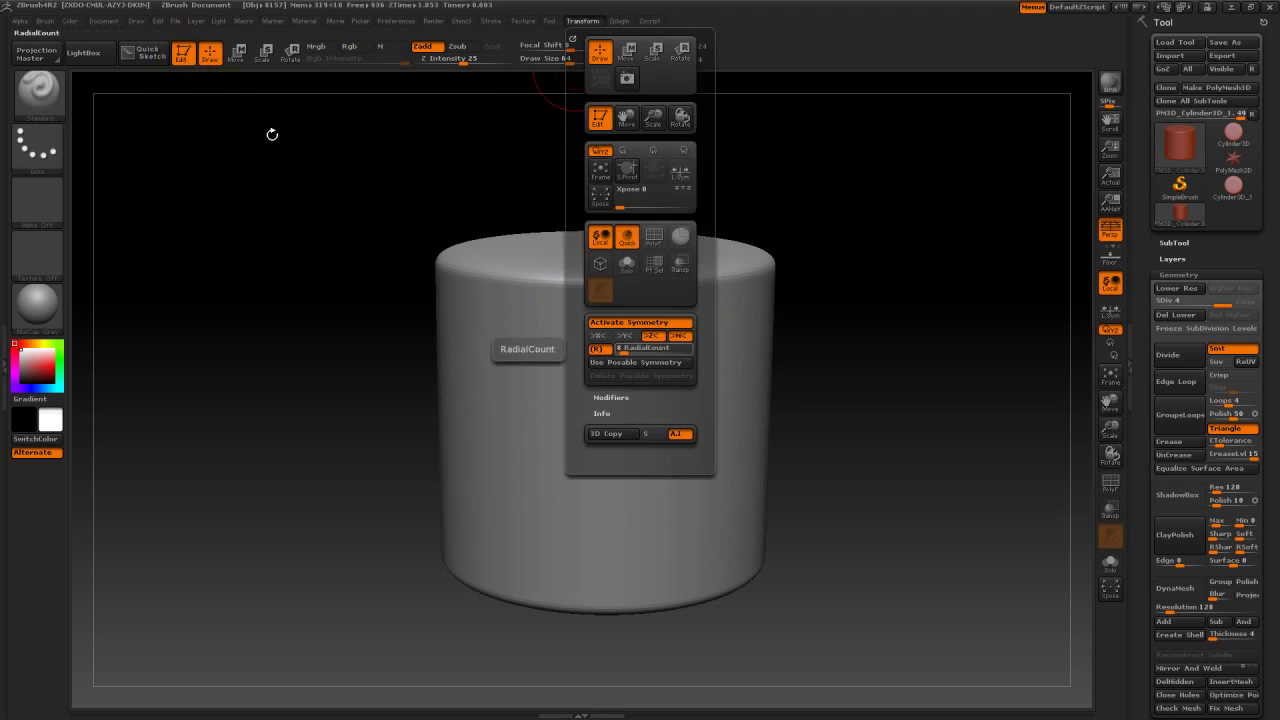
key("space")
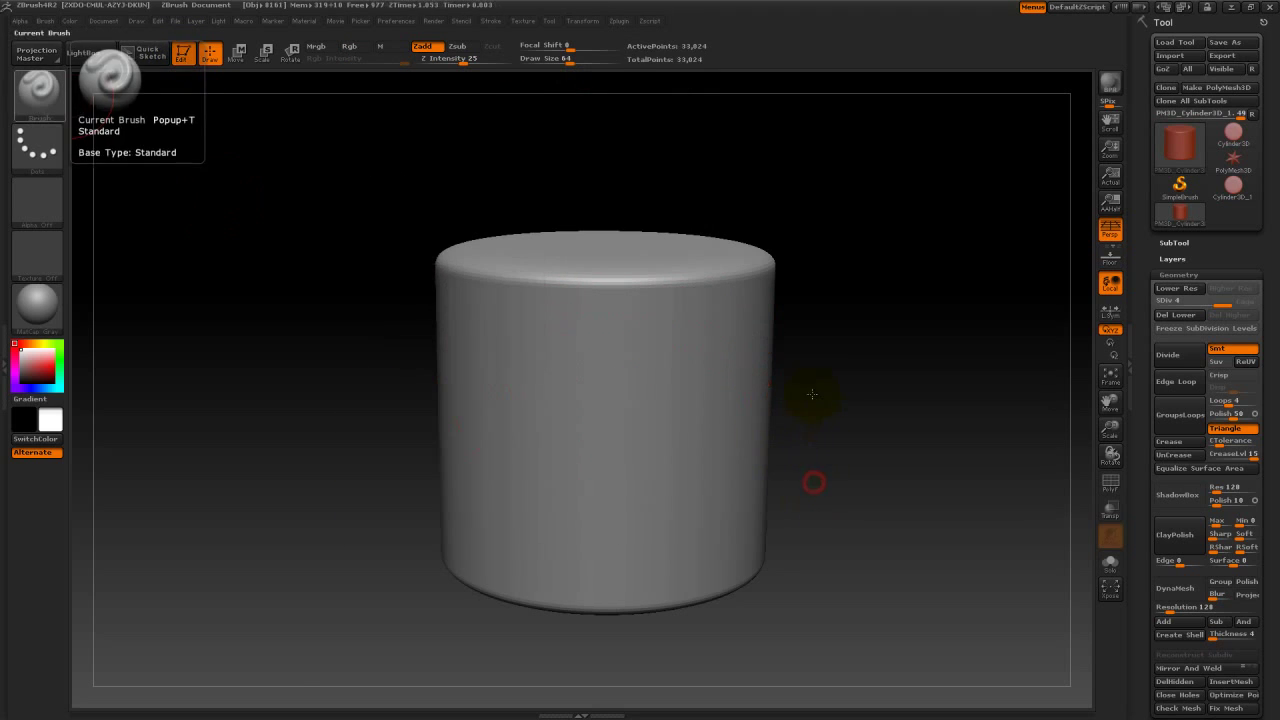
key("space")
key("b")
key("c")
key("l")
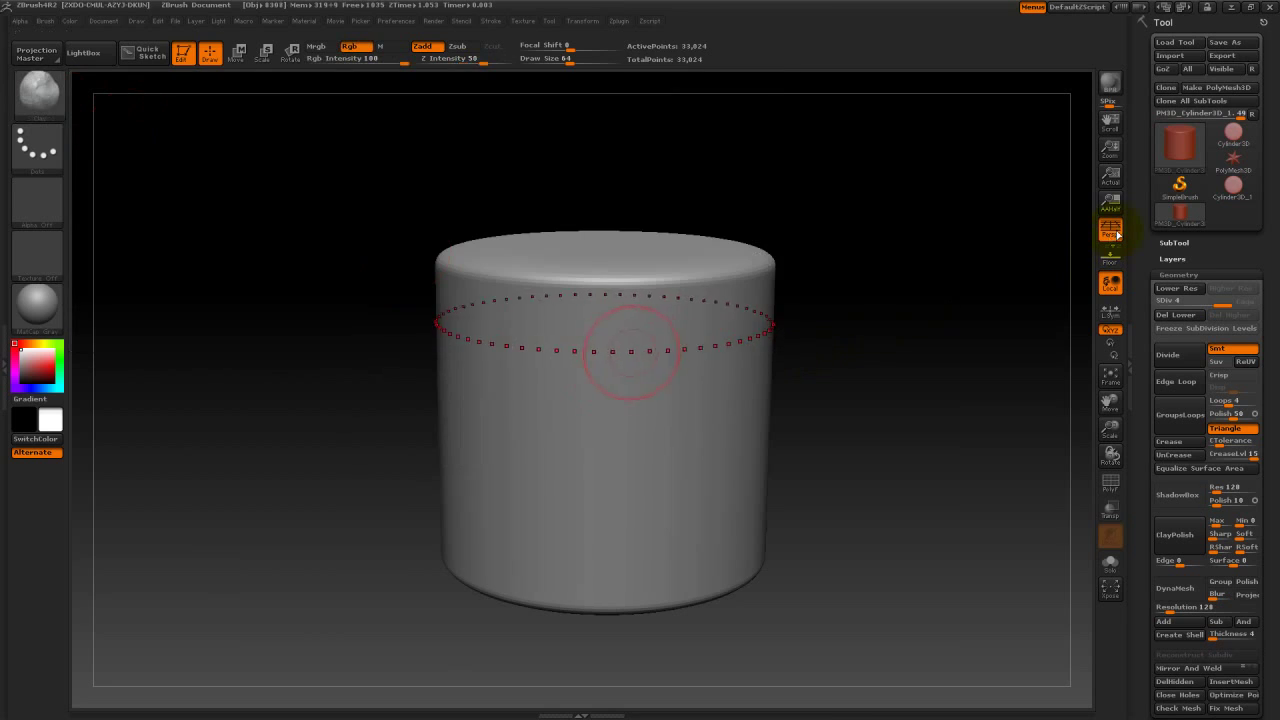
Sculpt pinched horizontal ring bands around the cylinder, then mask its upper part
left_click_drag(614, 357, 614, 440)
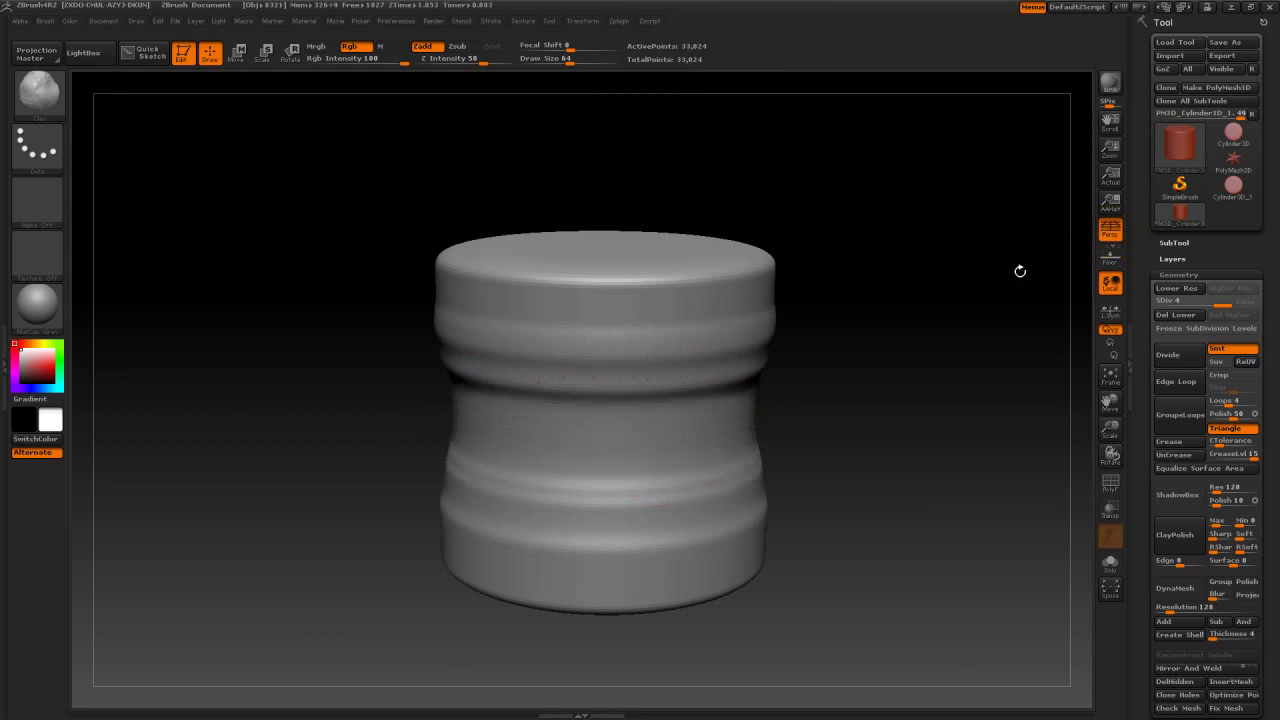
left_click_drag(1020, 269, 837, 371)
left_click_drag(854, 286, 854, 291, "alt")
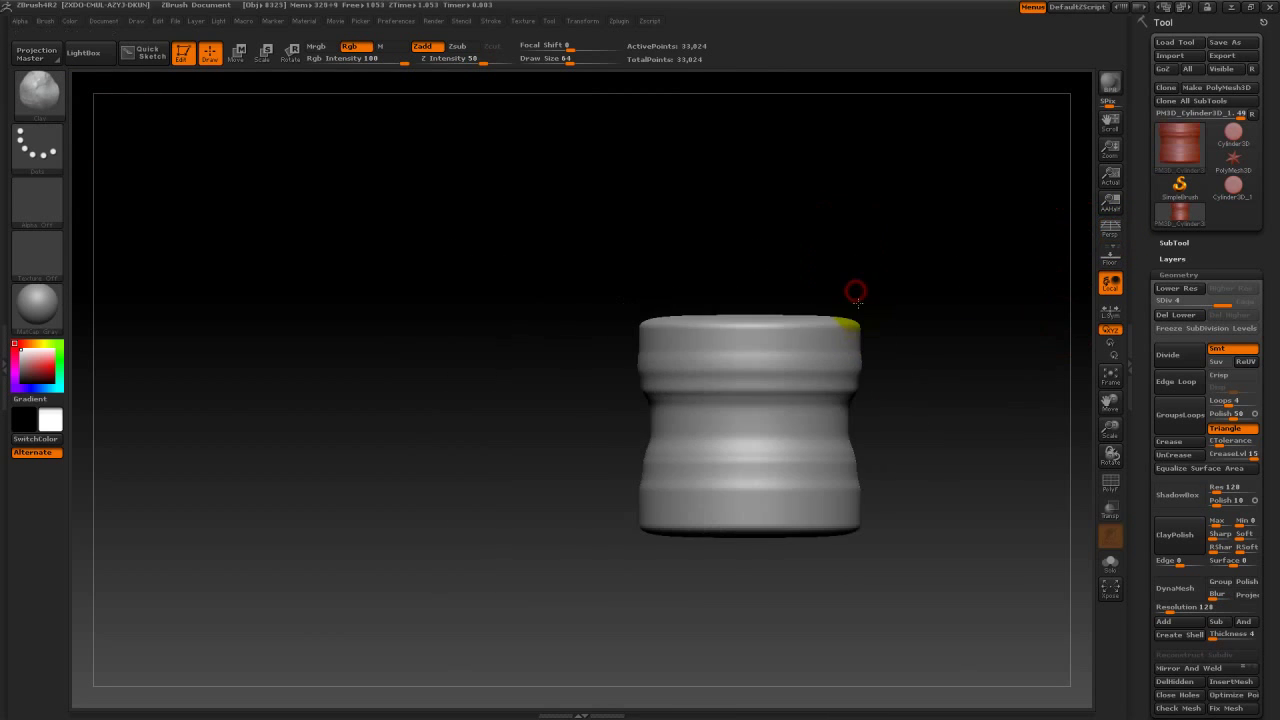
left_click_drag(745, 323, 936, 230, "ctrl")
left_click_drag(856, 297, 780, 114, "ctrl")
left_click(854, 294, "ctrl")
Stretch the column tall with Transpose Scale and Move, then drop to subdivision level 2
key("e")
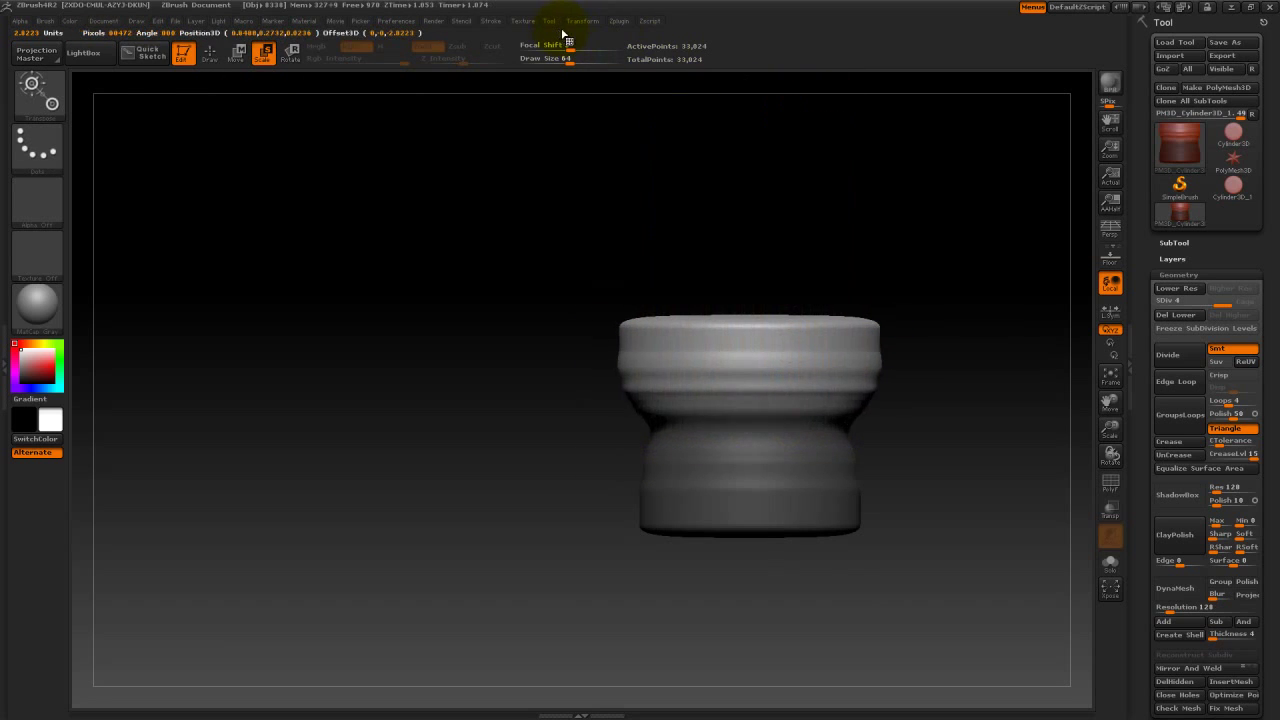
key("w")
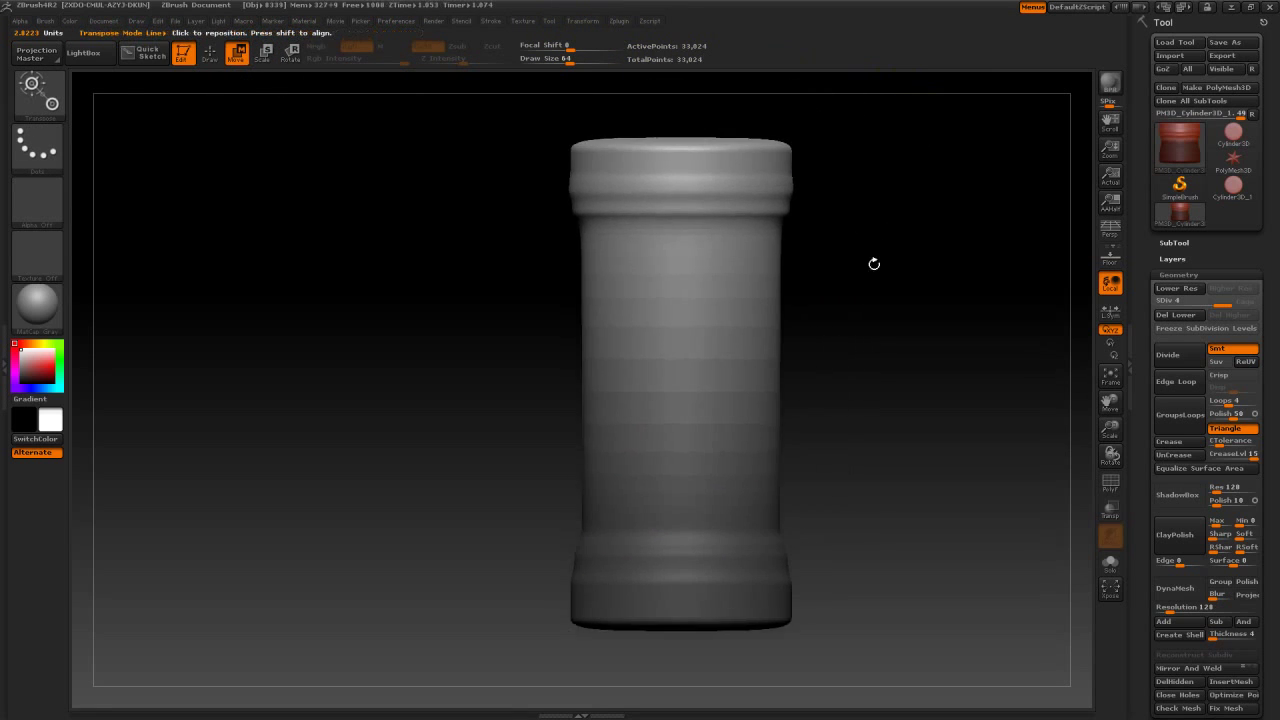
left_click(1112, 485)
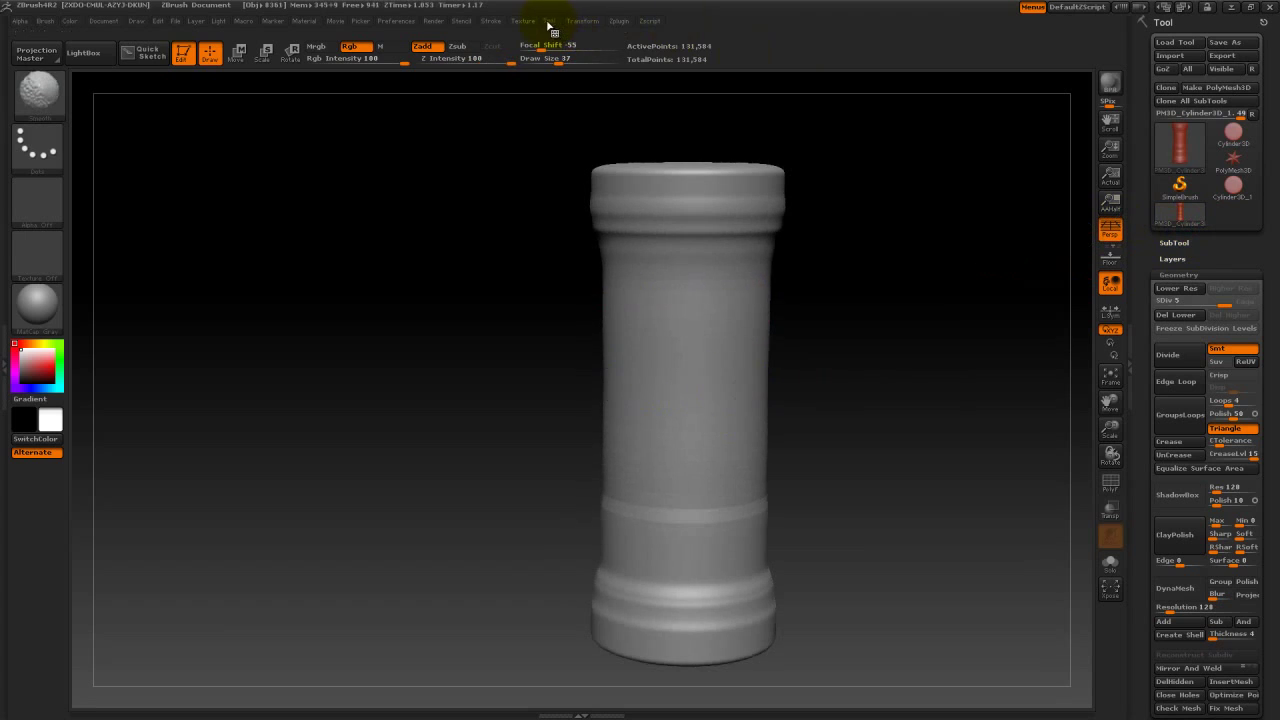
key("shift+d")
key("shift+d")
key("shift+d")
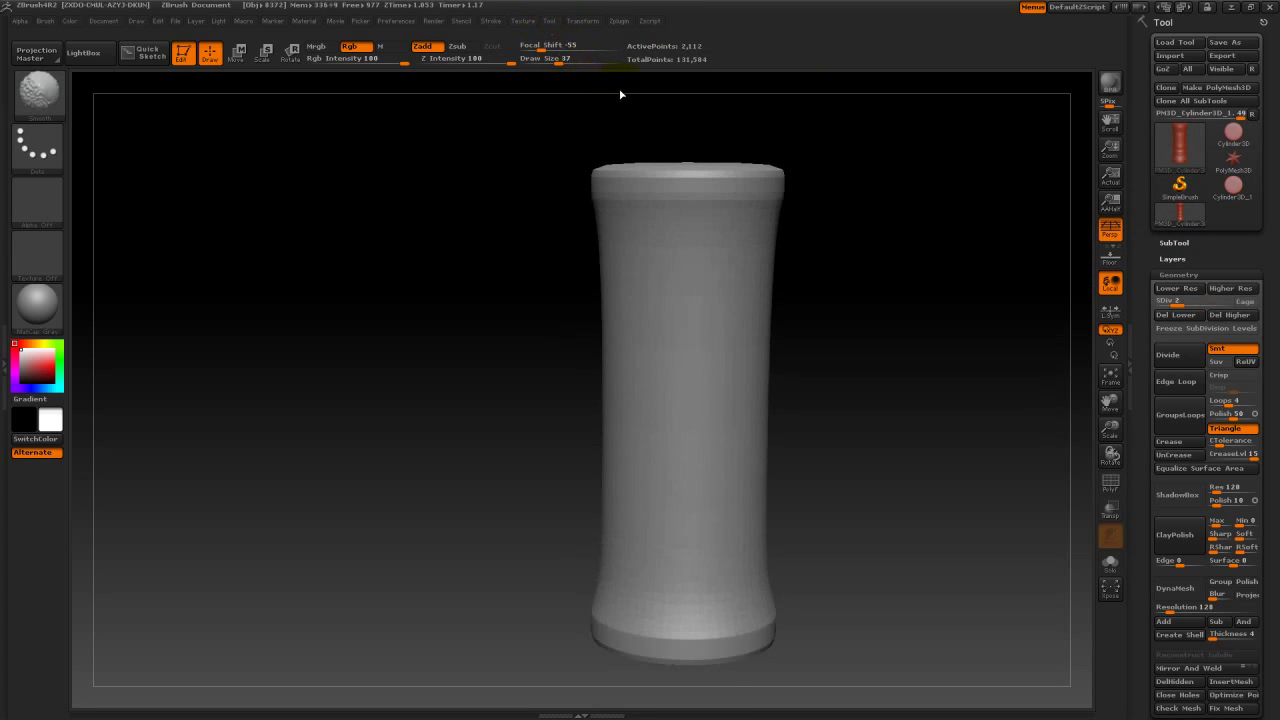
Shape the stacked-ring profile, subdivide to level 6 (525,312 points), and add a top rope band
key("shift+f")
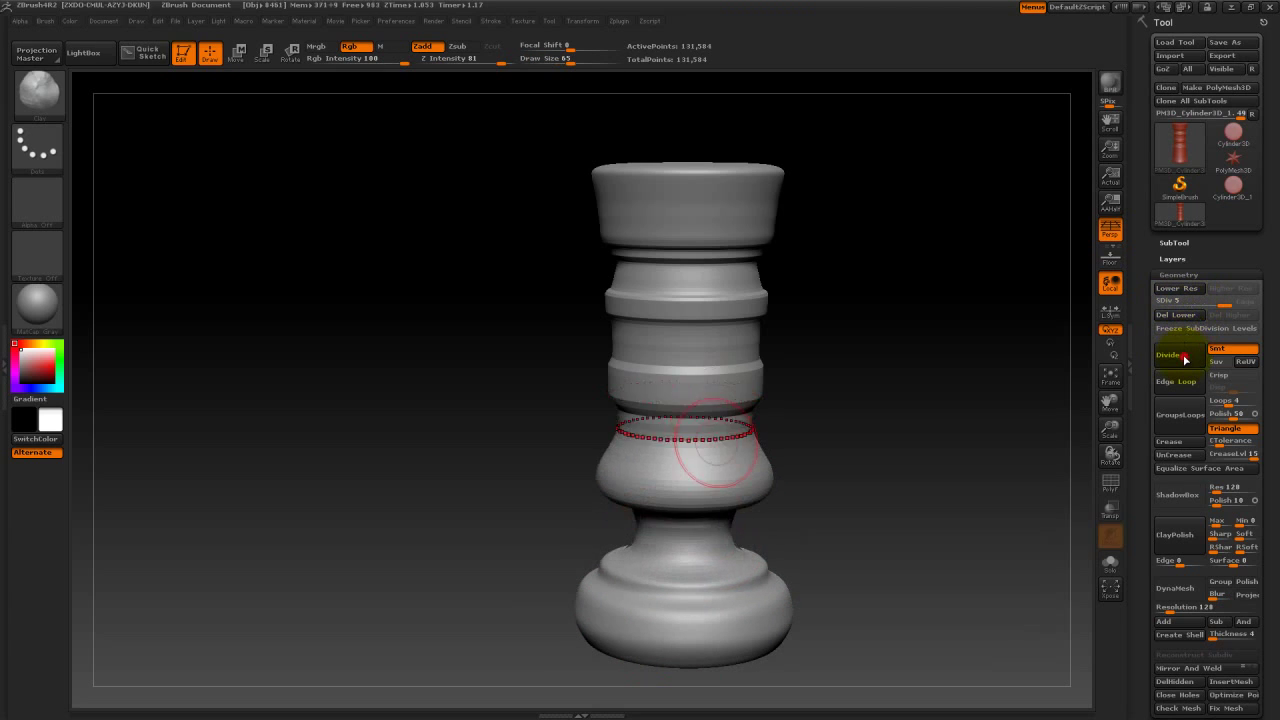
key("b")
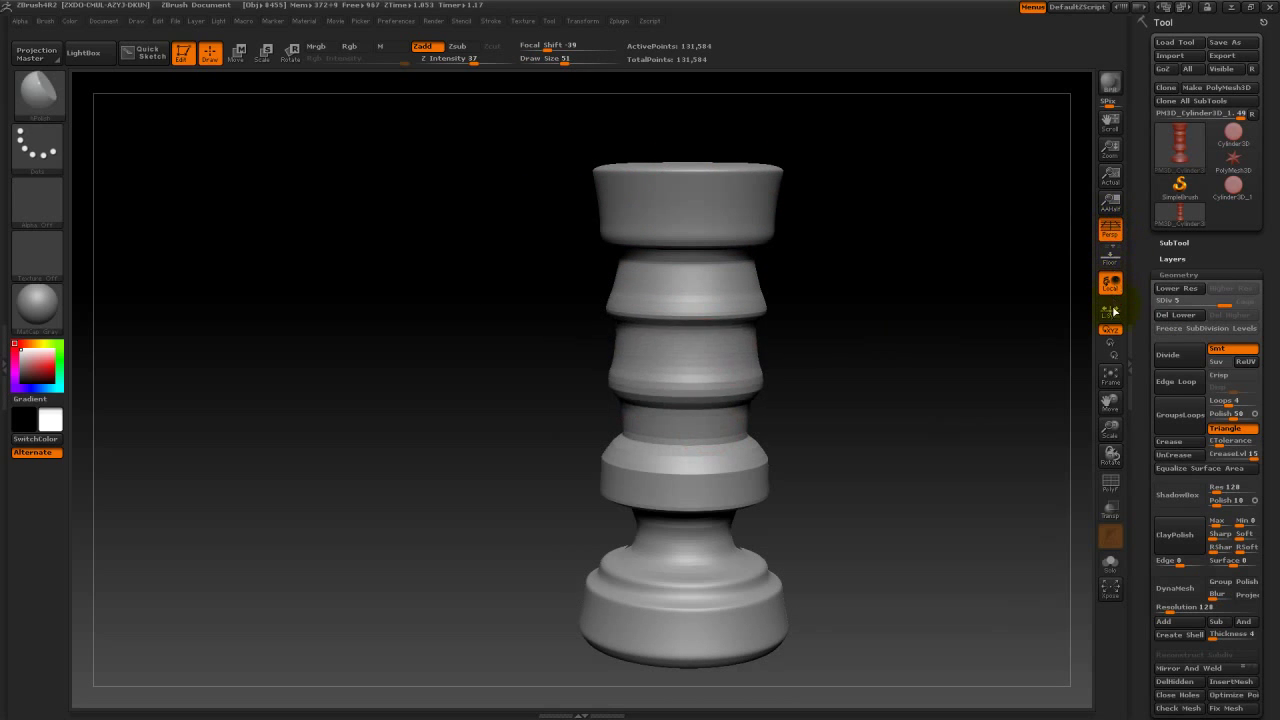
key("ctrl+d")
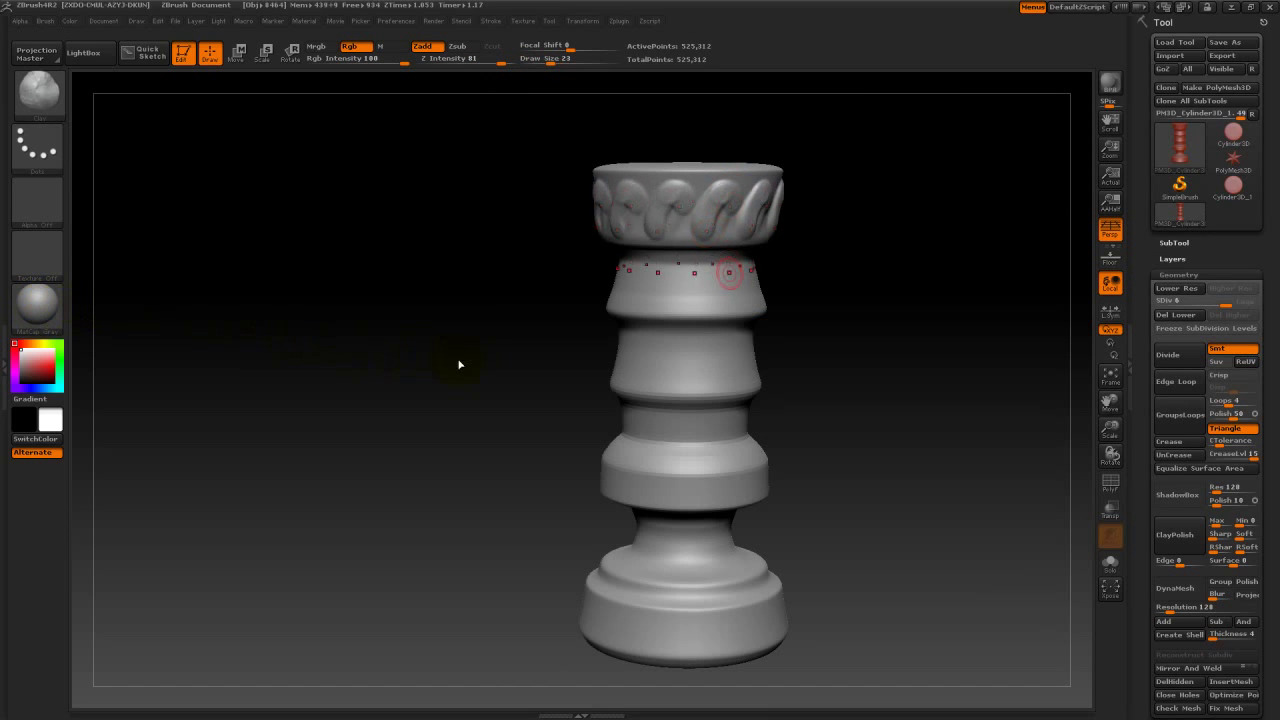
Zoom in on the top collar, raise the brush intensity, and choose a new sculpting brush
mouse_move(537, 371)
left_mouse_down("alt")
mouse_move(551, 366)
mouse_move(538, 376)
left_mouse_up("alt")
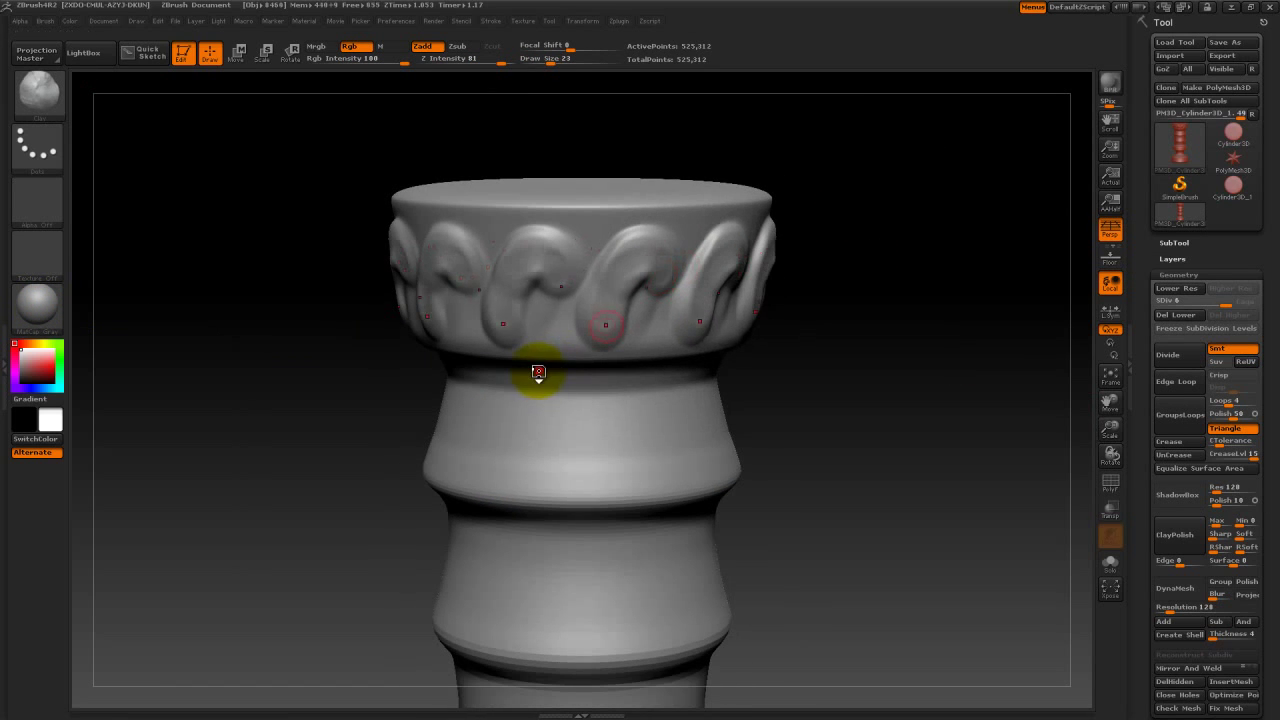
left_click_drag(386, 196, 385, 197)
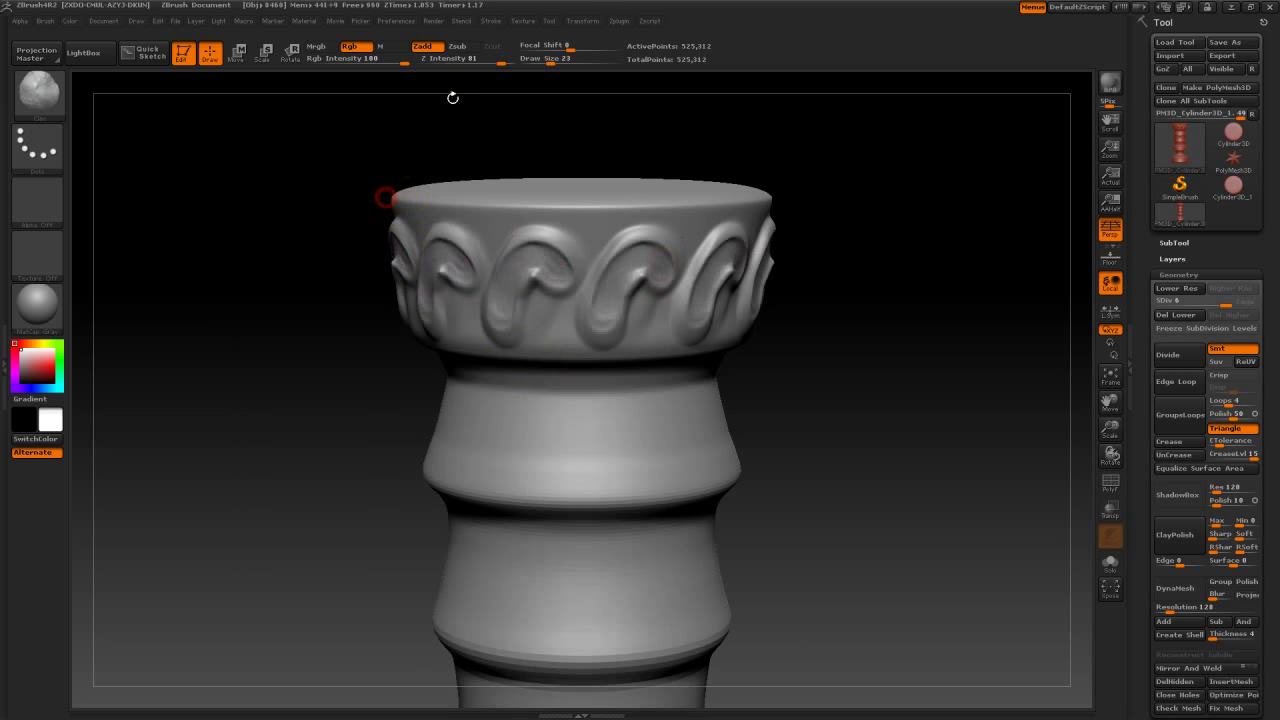
key("space")
left_click_drag(594, 414, 529, 429)
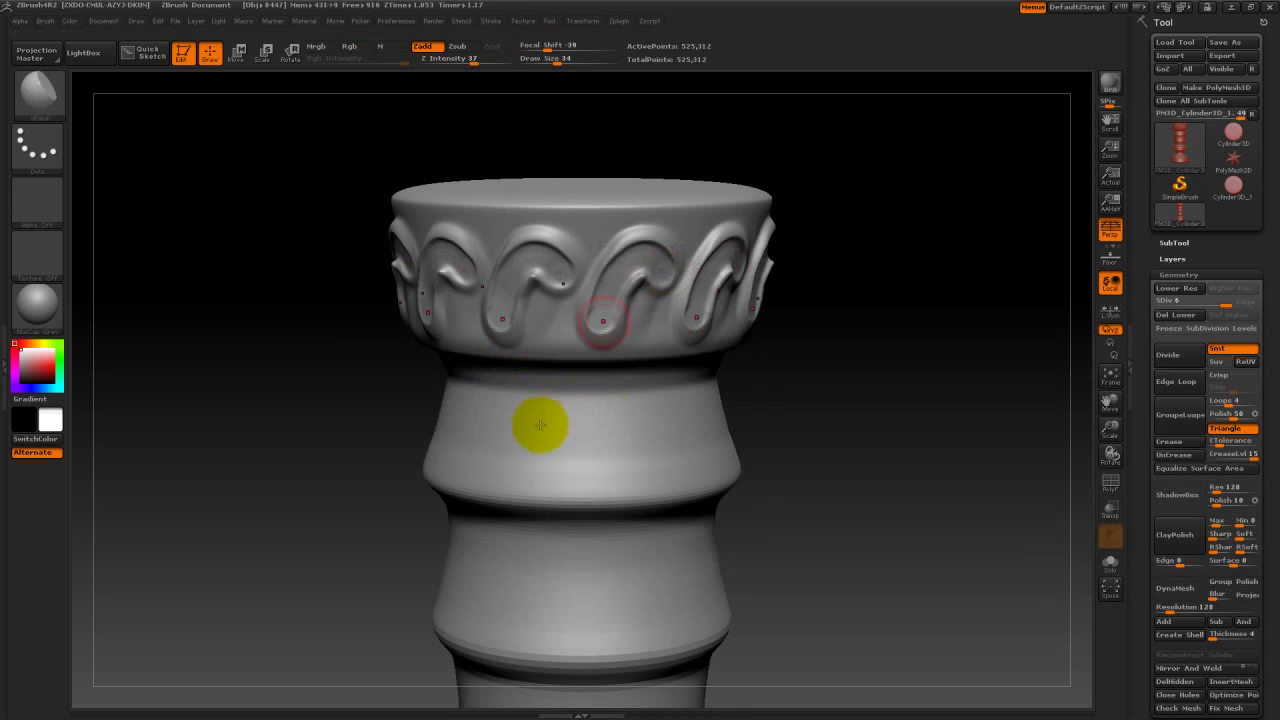
key("space")
left_click(525, 430)
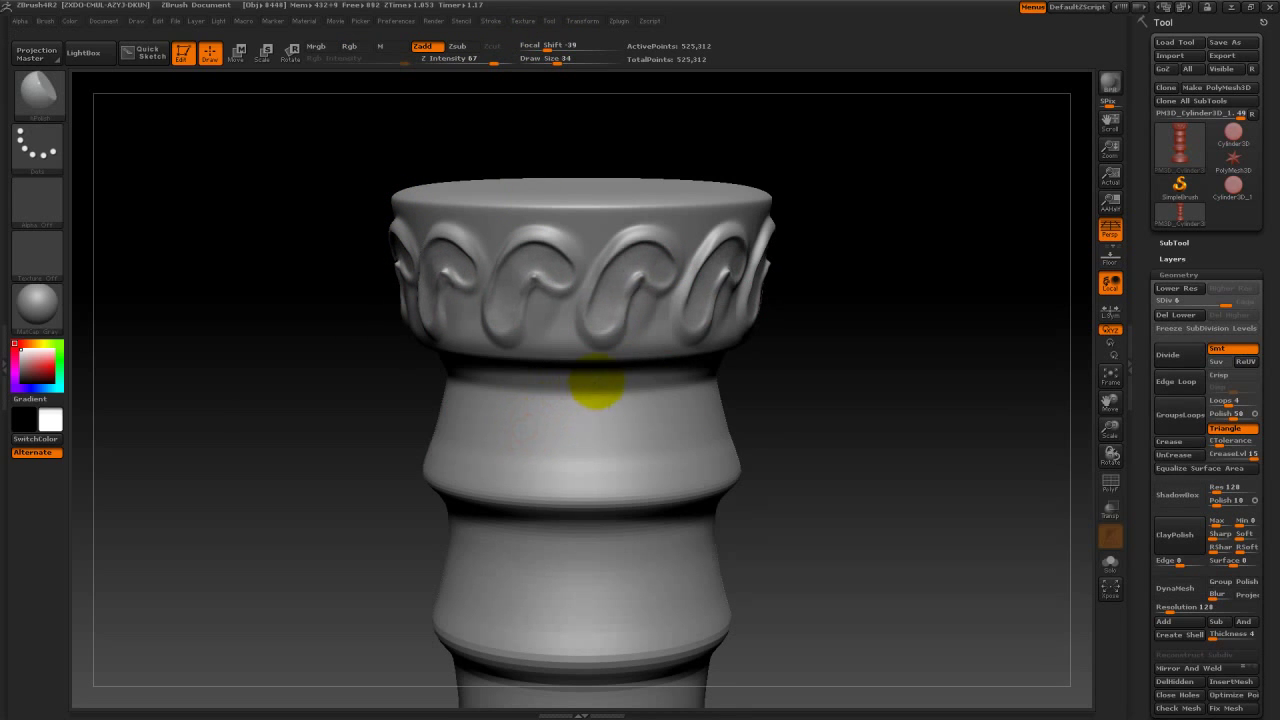
key("space")
key("space")
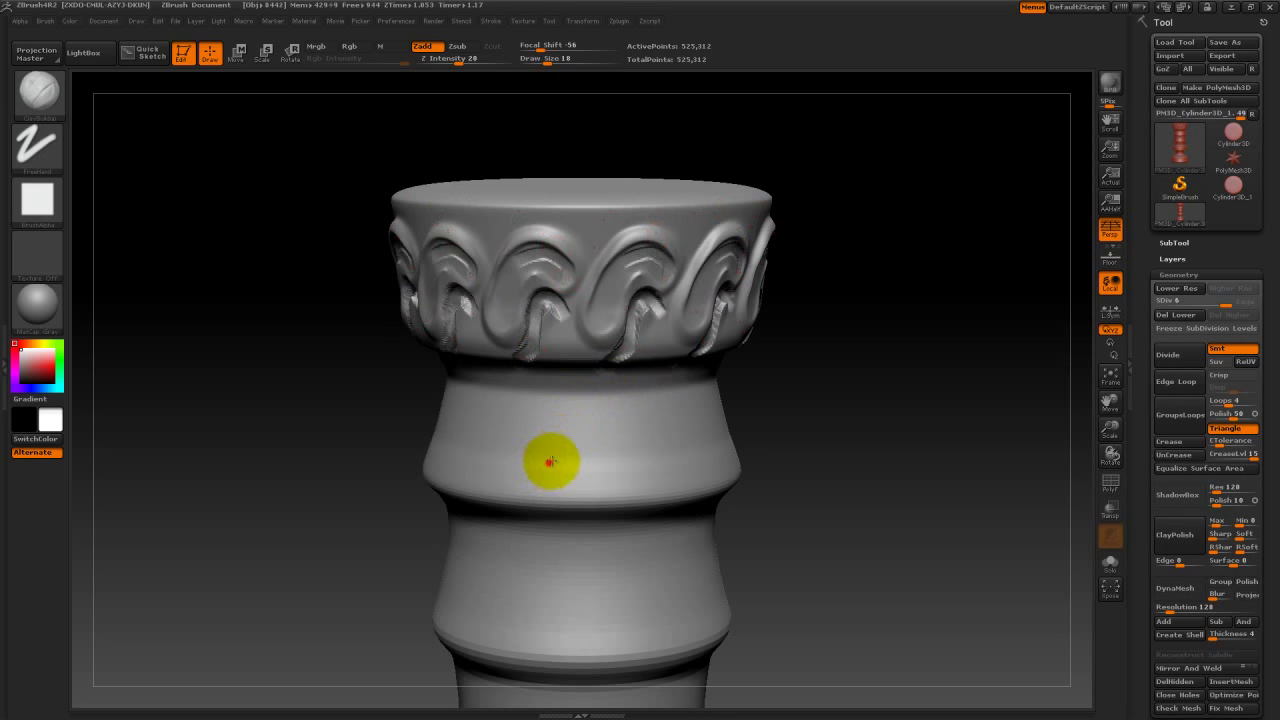
Sculpt dense knotted texture into the top rim band with a Dots-stroke brush
scroll(614, 409, "down", 2)
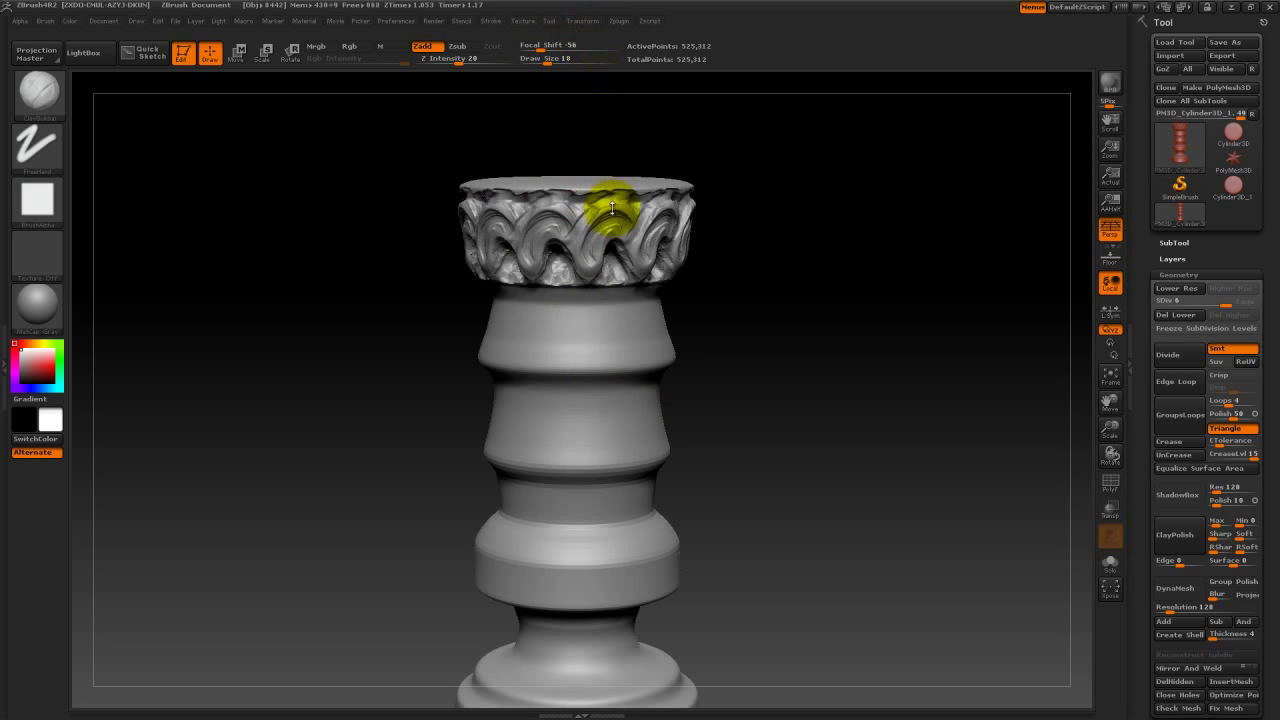
key("b")
left_click(630, 328)
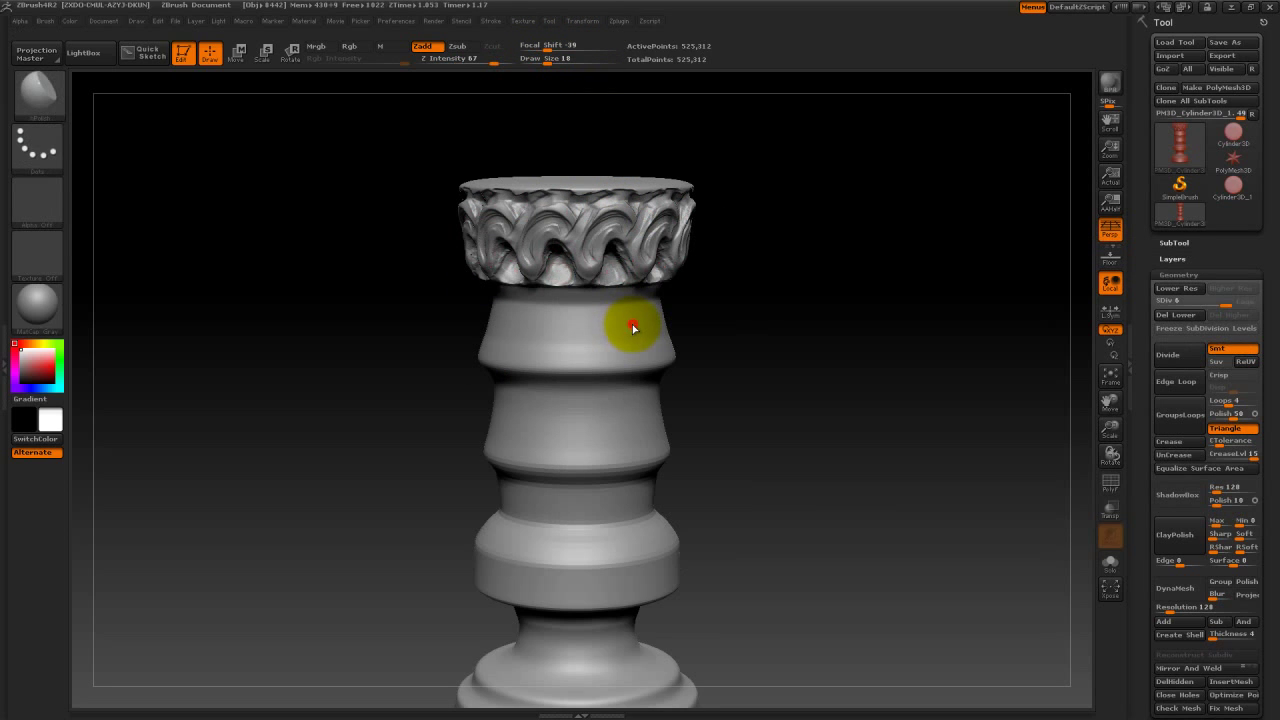
left_click_drag(632, 329, 598, 356)
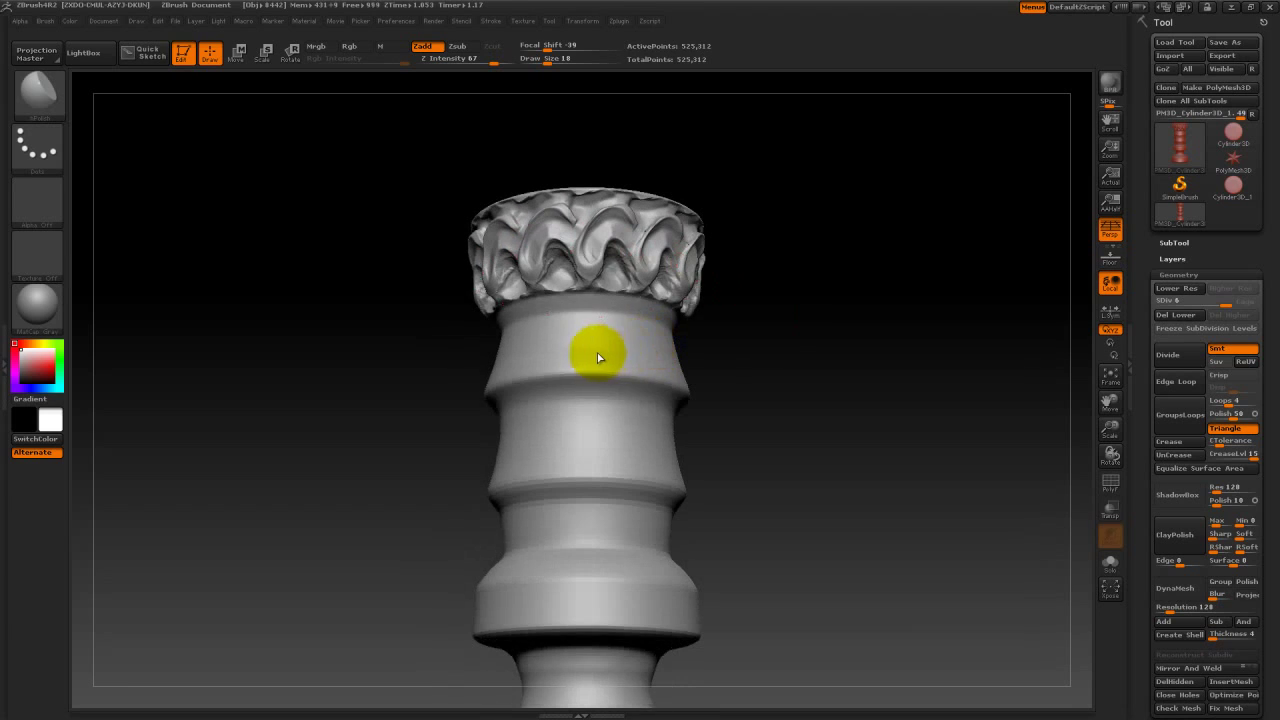
Carve wavy radial grooves down the column body with Clay, then subdivide once more
key("u")
key("b")
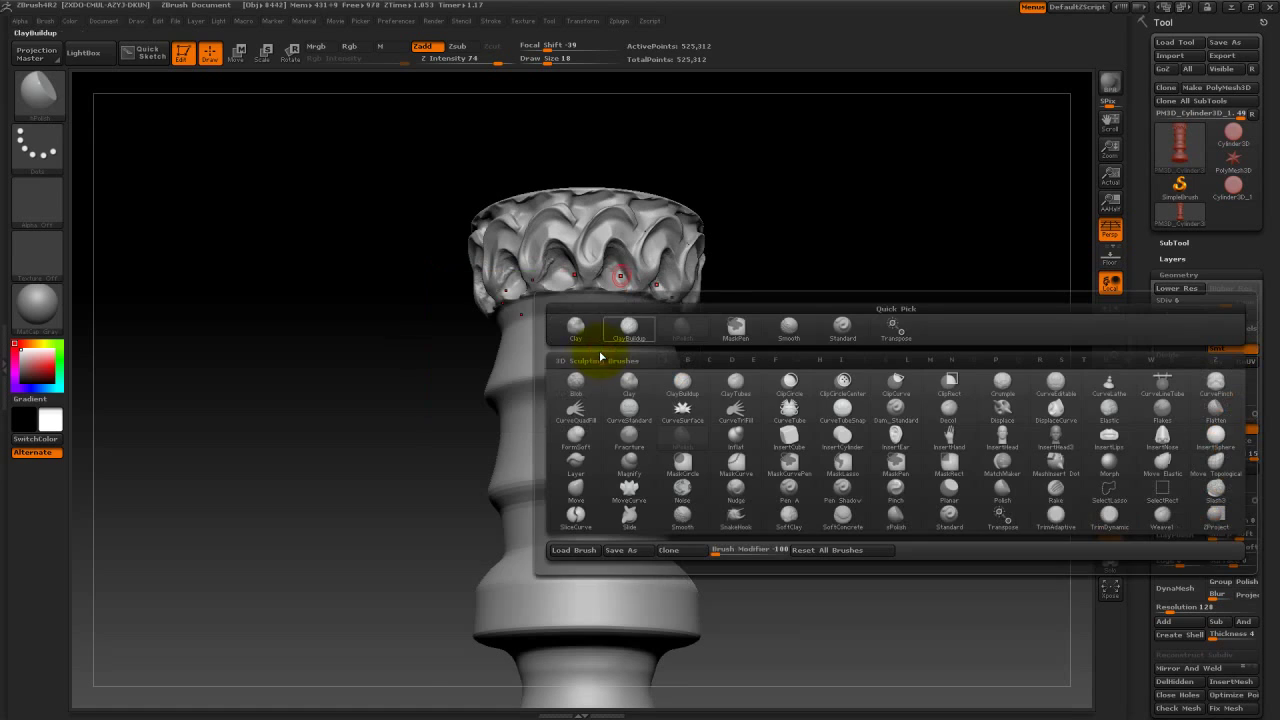
left_click(523, 397)
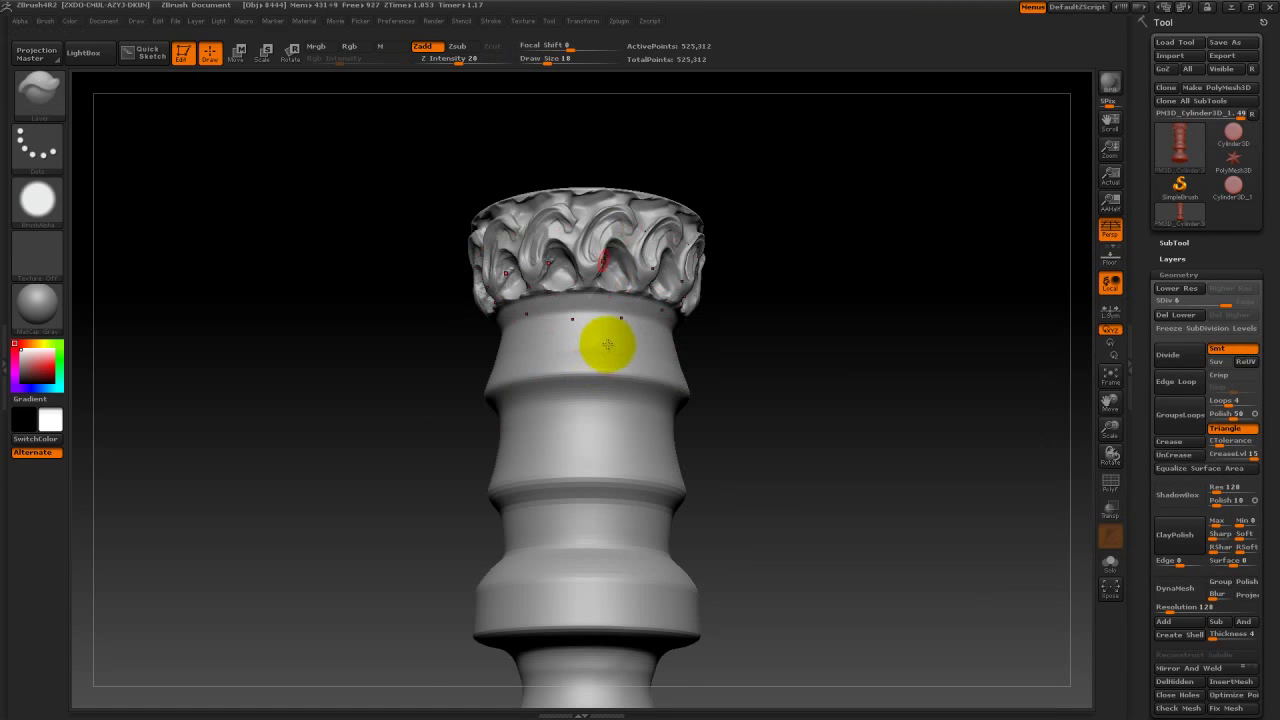
mouse_move(607, 344)
left_mouse_down()
mouse_move(586, 357)
mouse_move(557, 423)
mouse_move(588, 455)
left_mouse_up()
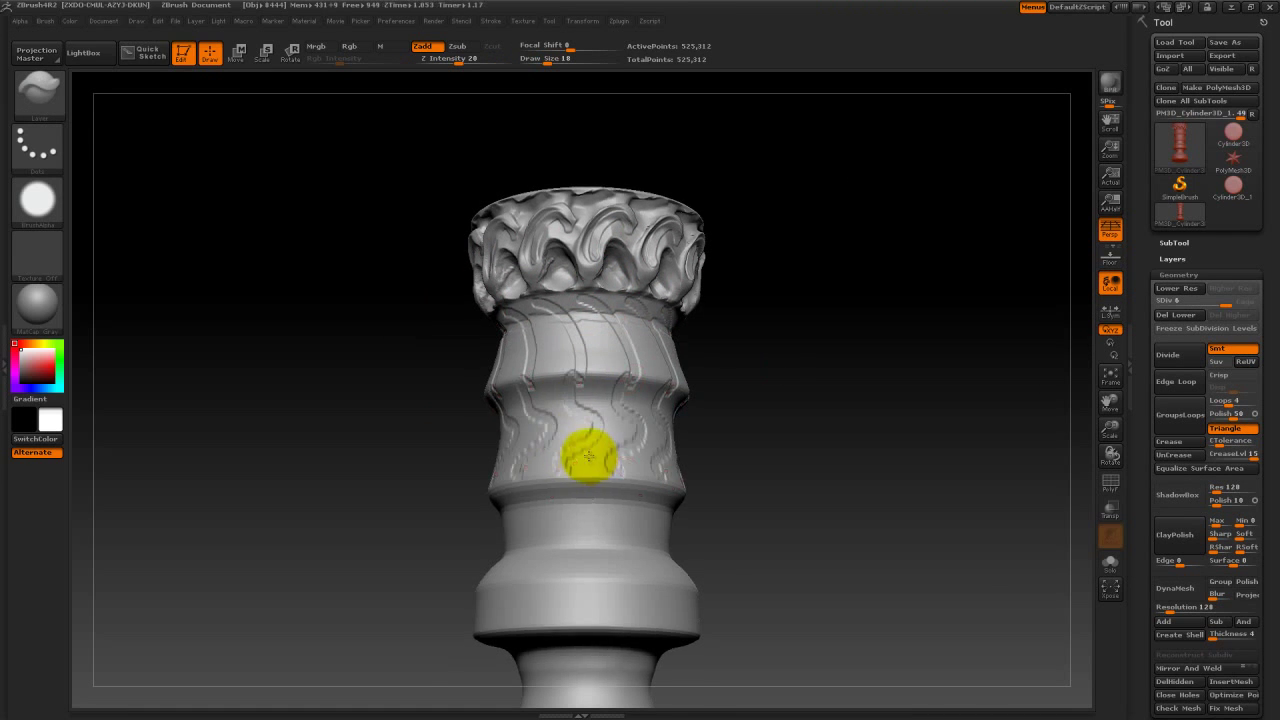
key("space")
key("ctrl+d")
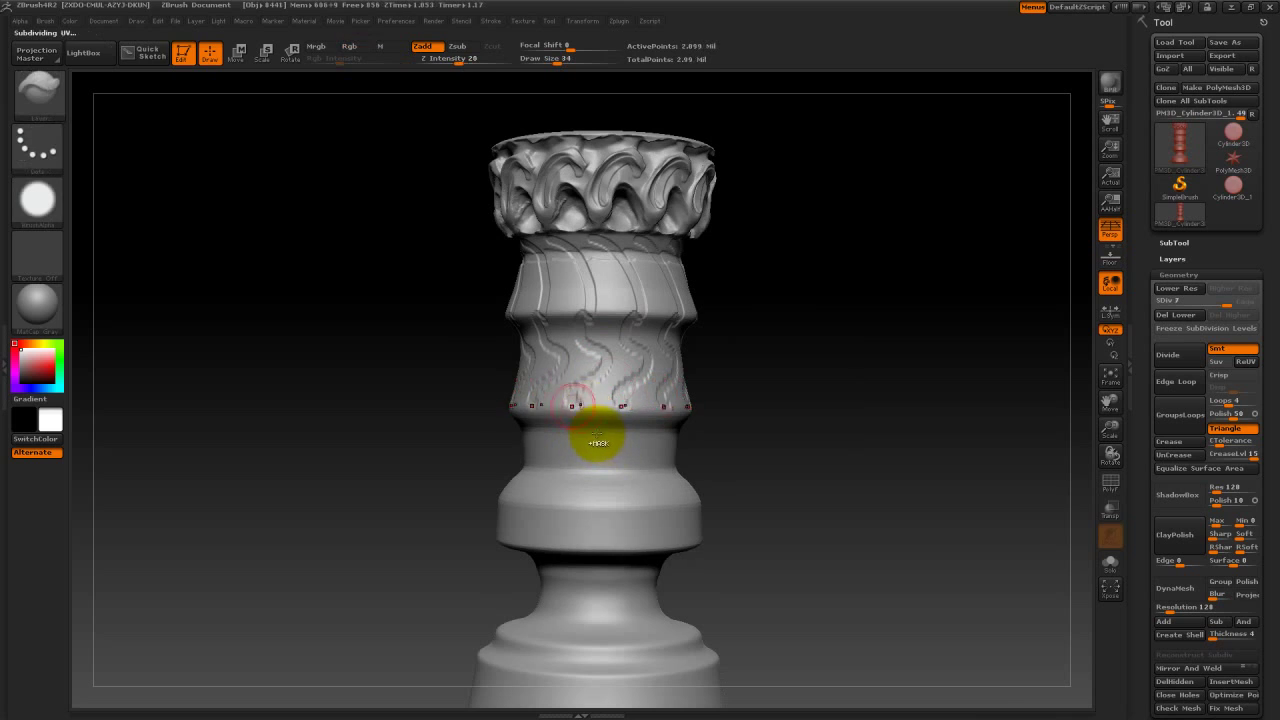
With ClayBuildup, add twisted middle strands and beaded ring bands above and below them
key("b")
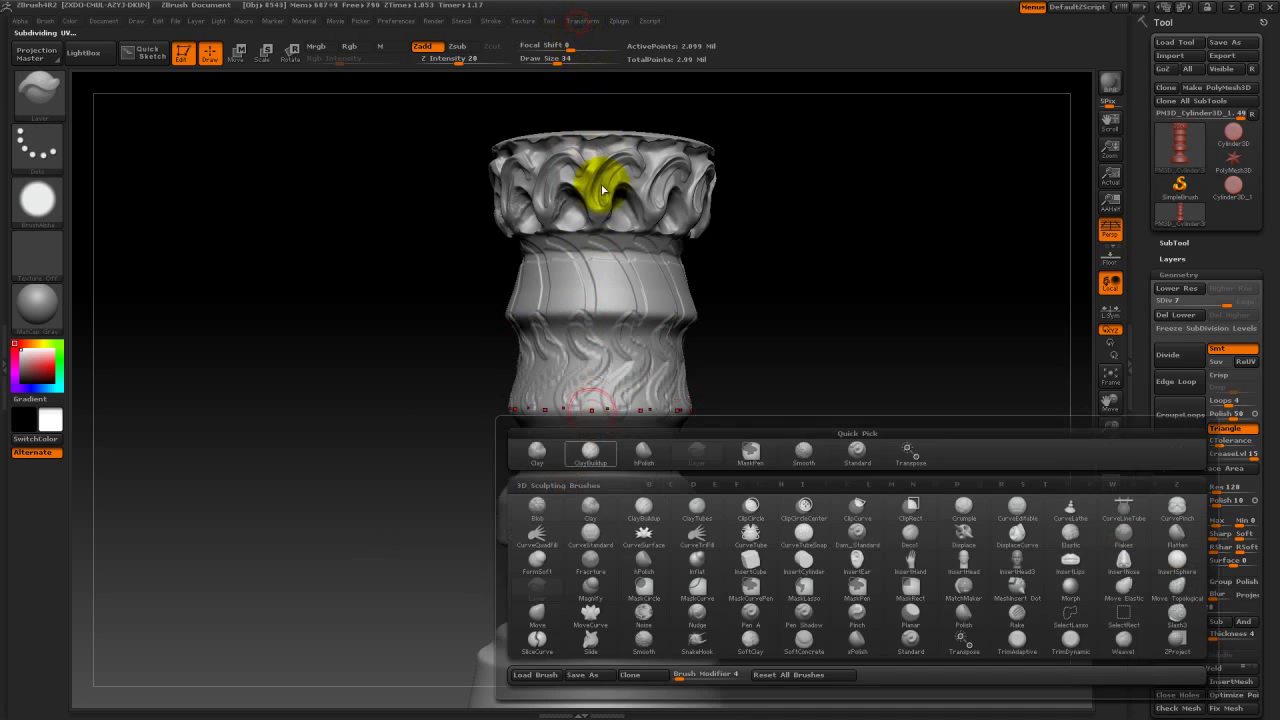
key("c")
key("b")
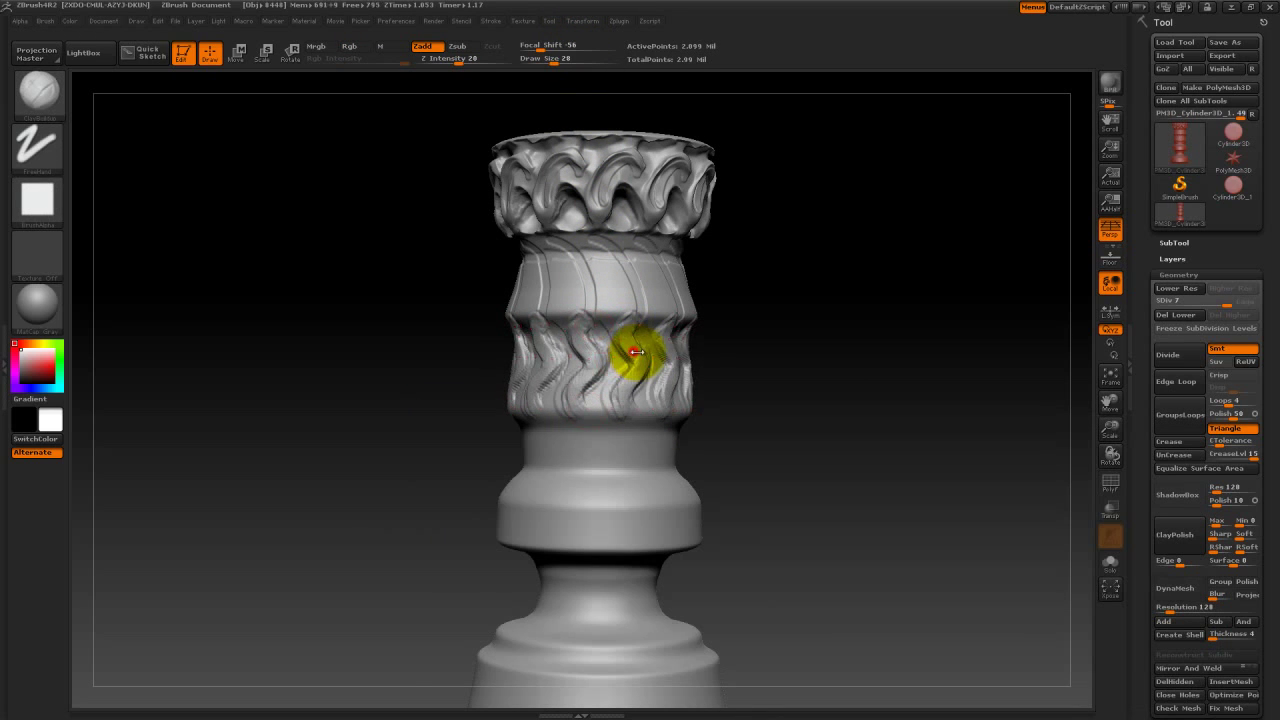
mouse_move(661, 352)
left_mouse_down()
mouse_move(586, 371)
mouse_move(537, 357)
mouse_move(559, 380)
left_mouse_up()
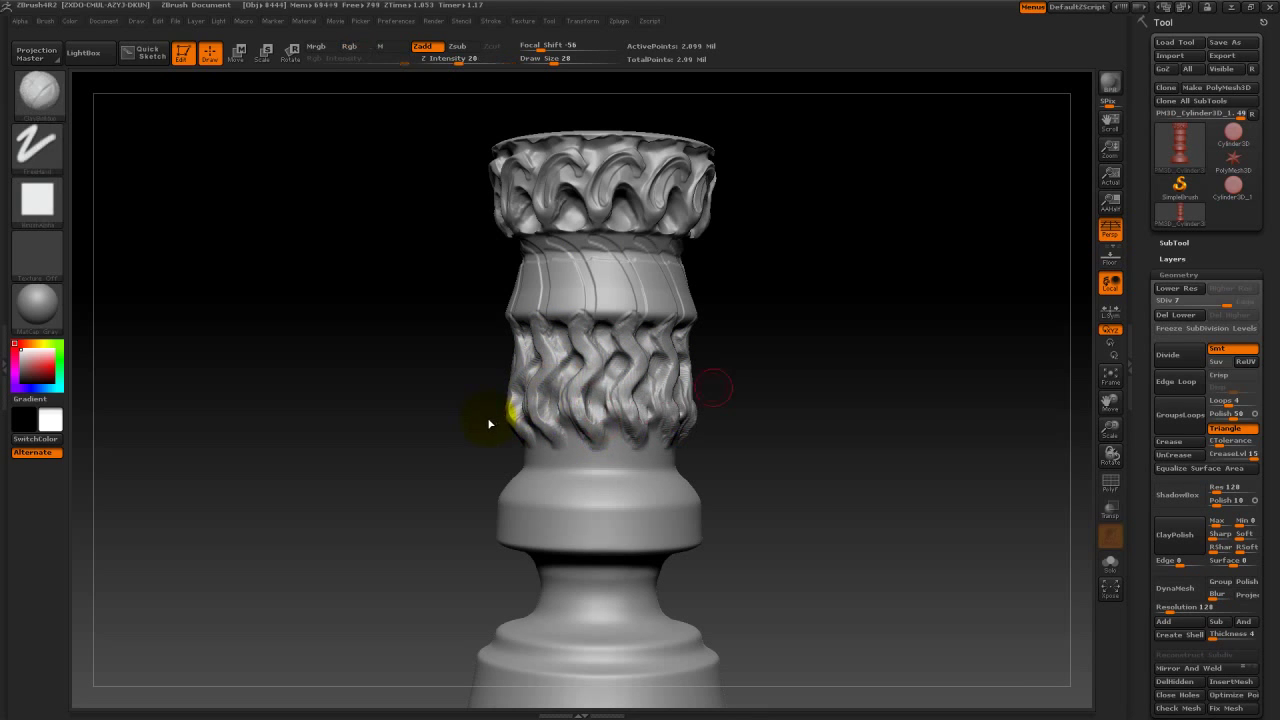
left_click_drag(795, 293, 673, 250)
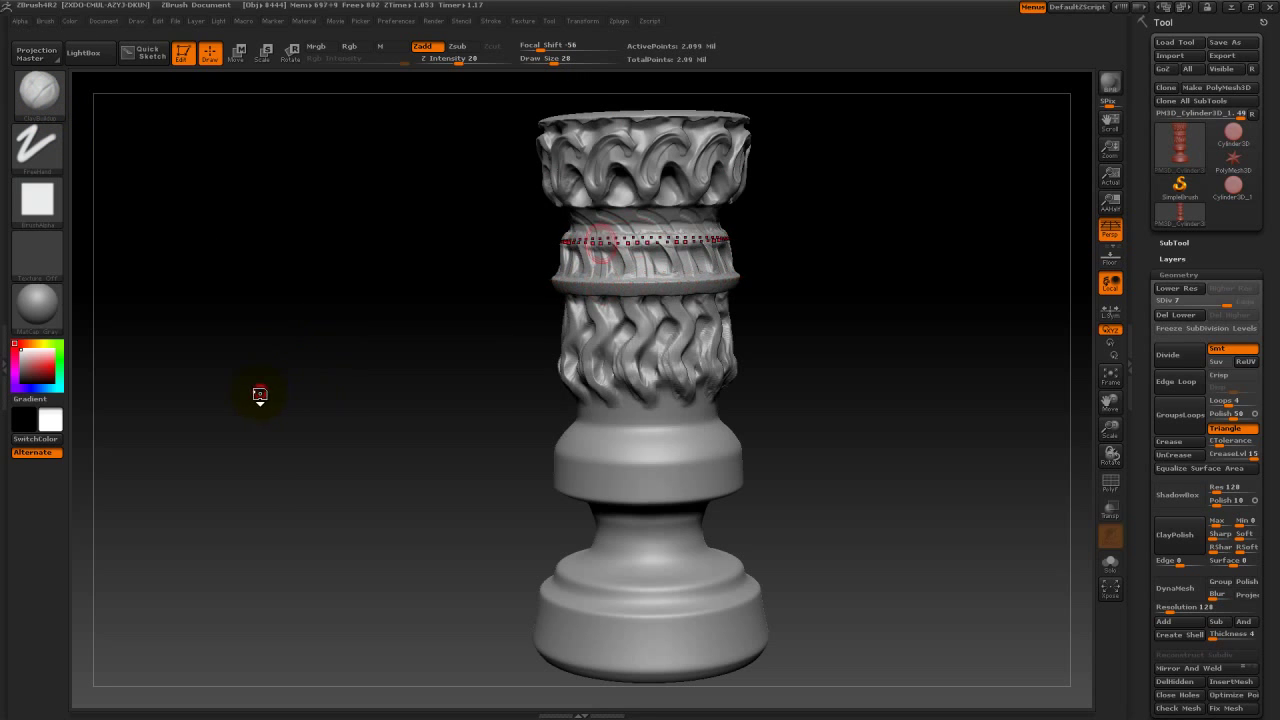
left_click_drag(214, 314, 34, 86)
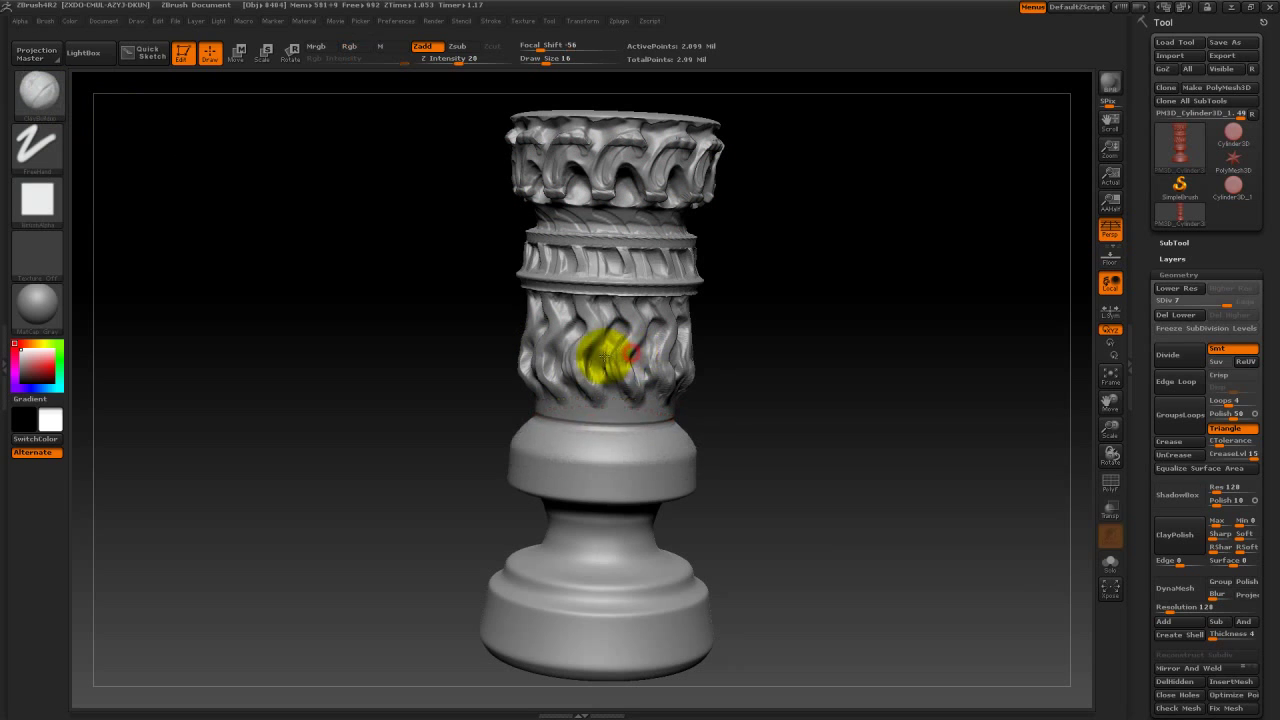
left_click_drag(543, 434, 651, 466)
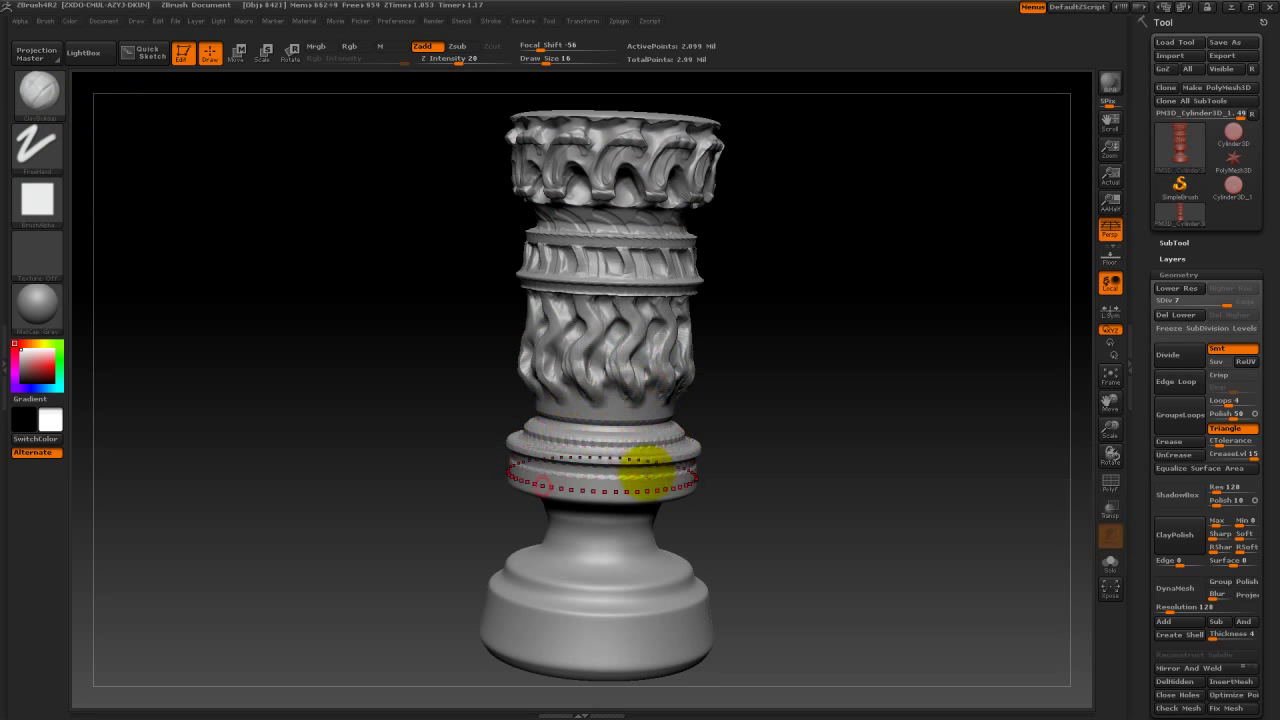
key("shift+t")
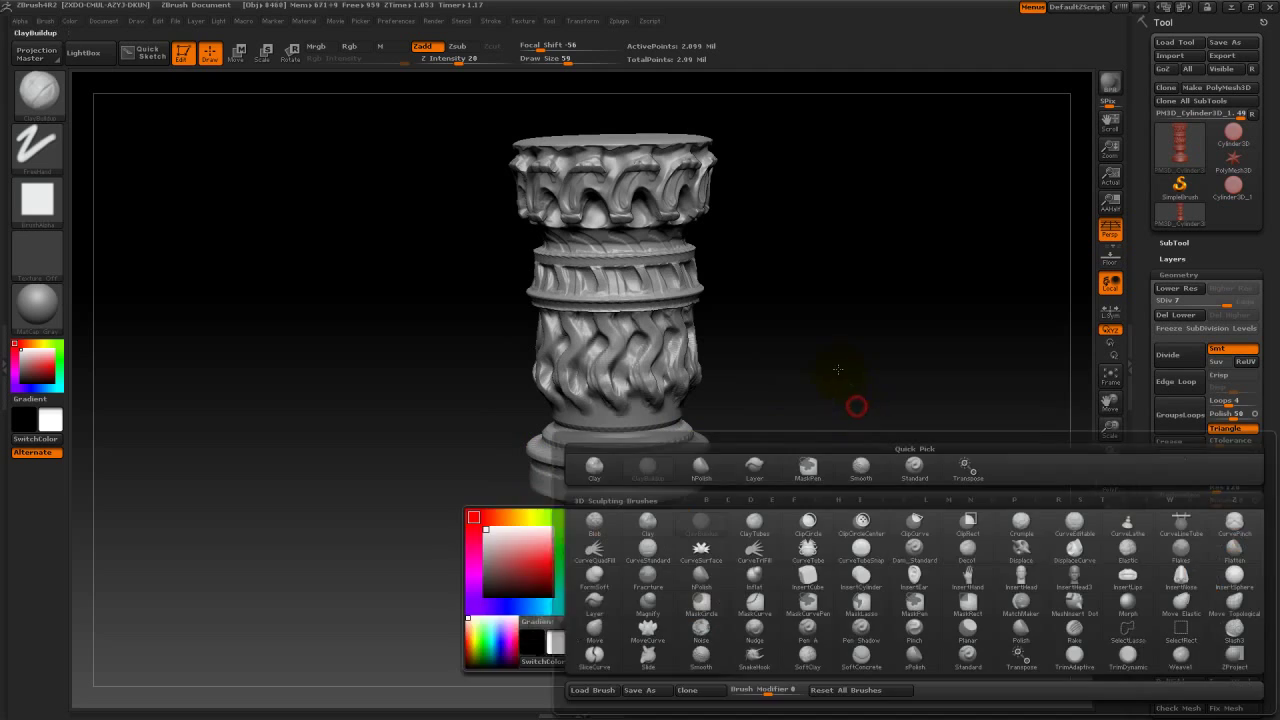
Frame the column's lower half and resize the Standard brush for working on the base
key("o")
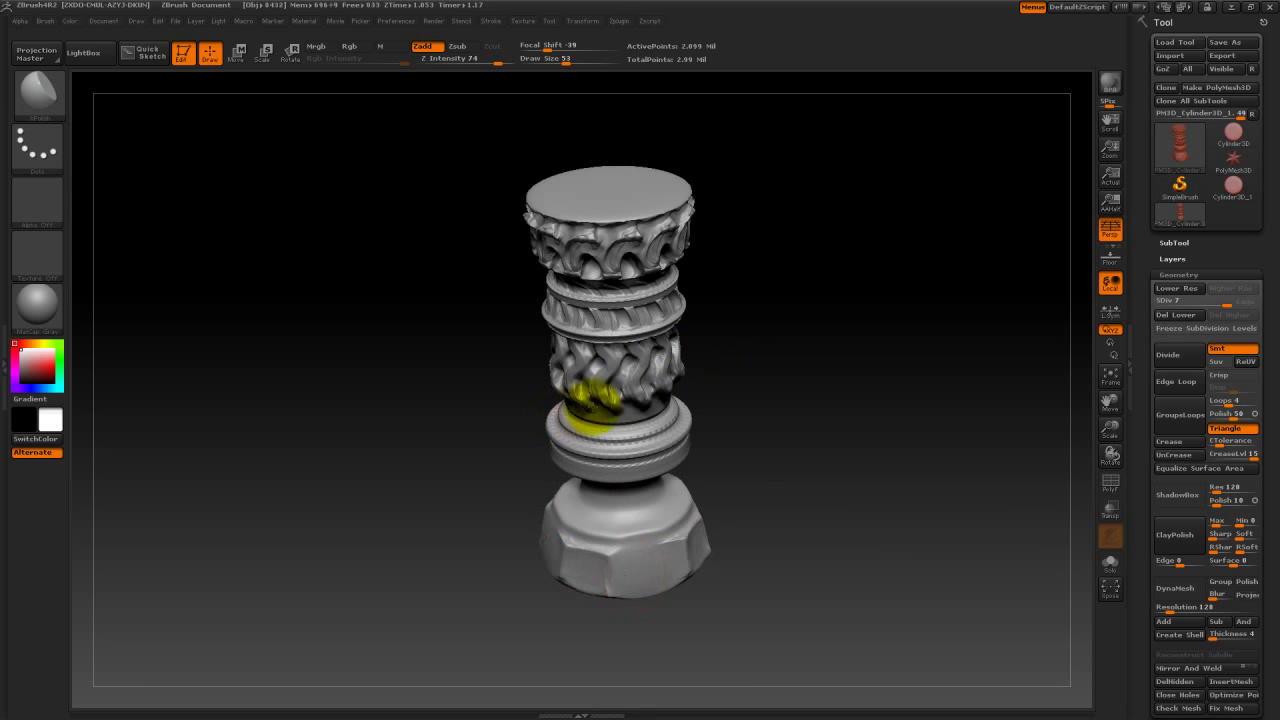
scroll(590, 405, "up", 3)
key("space")
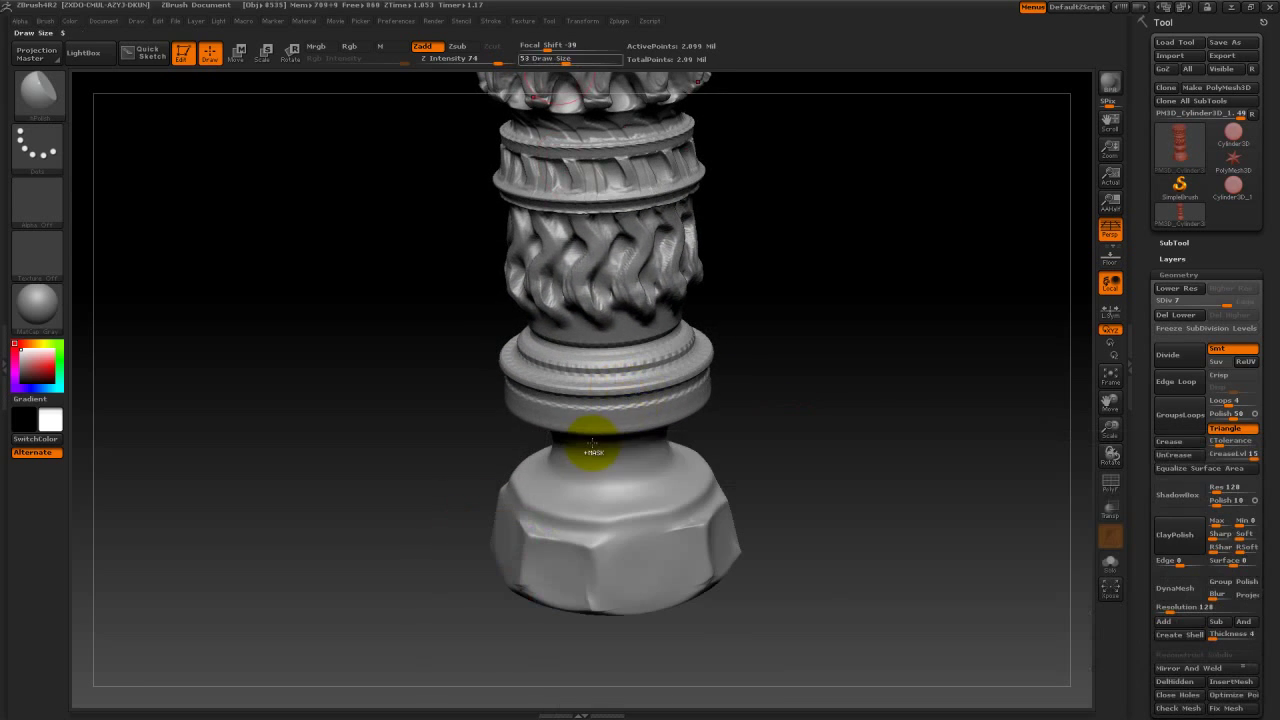
key("space")
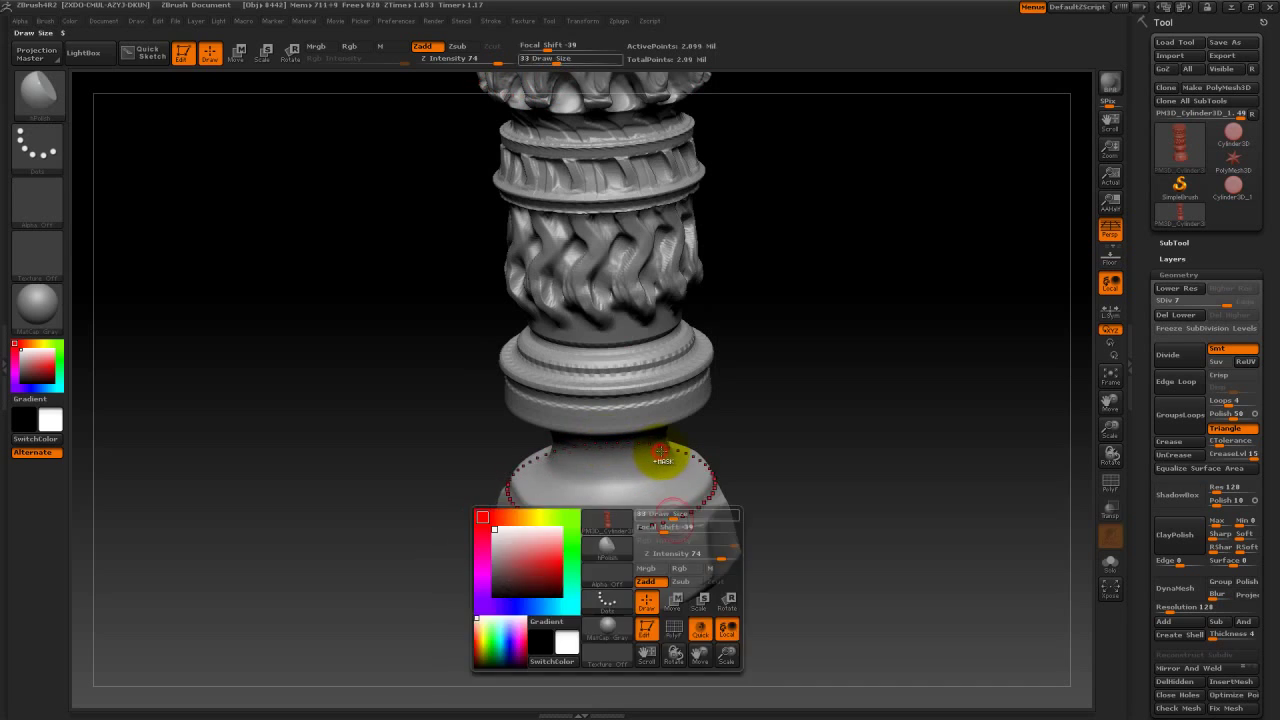
key("space")
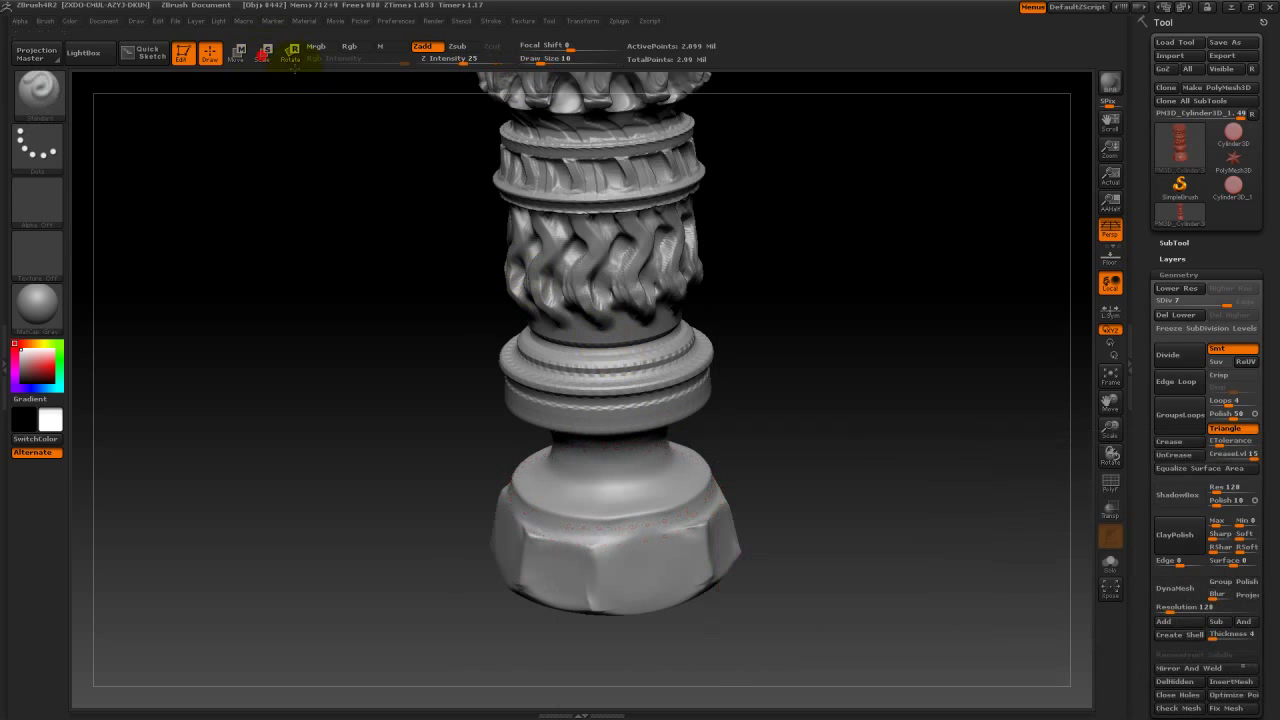
mouse_move(790, 213)
left_mouse_down()
mouse_move(791, 134)
mouse_move(802, 294)
left_mouse_up()
mouse_move(799, 240)
left_mouse_down()
mouse_move(777, 423)
mouse_move(777, 274)
left_mouse_up()
key("space")
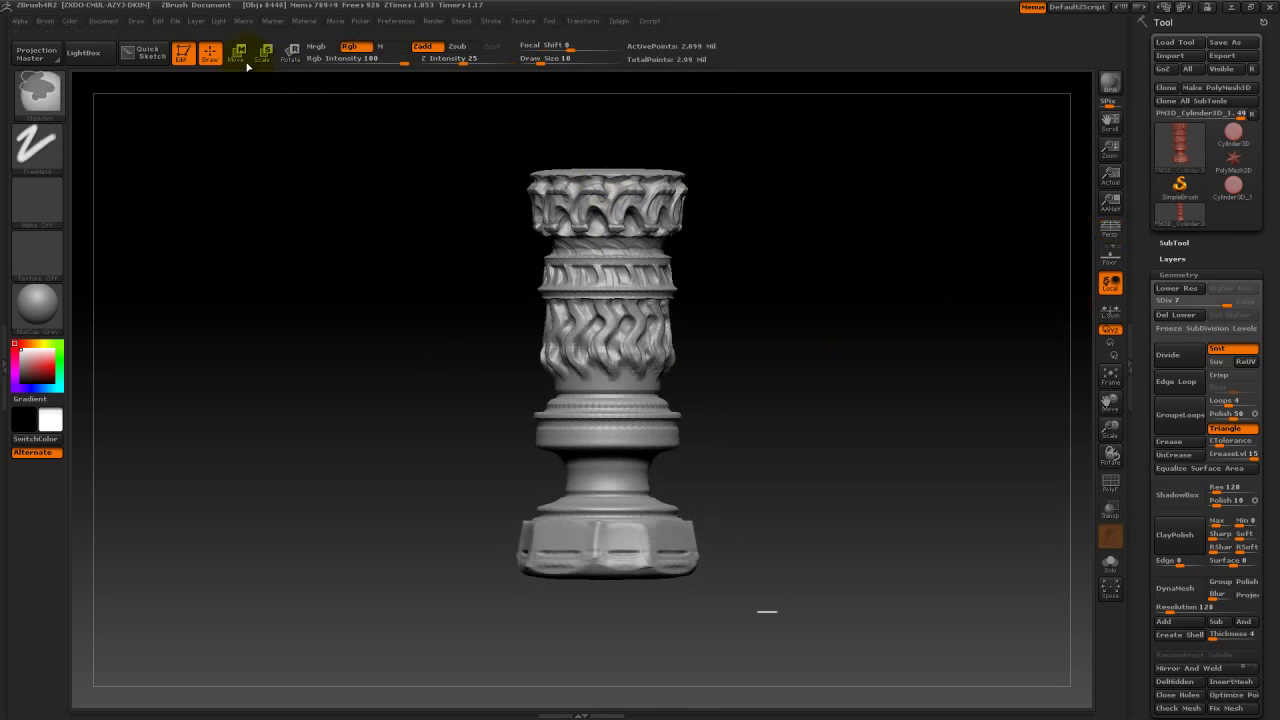
Mask a region around the base and switch to a polishing brush
left_click_drag(777, 611, 466, 563, "ctrl")
key("b")
key("s")
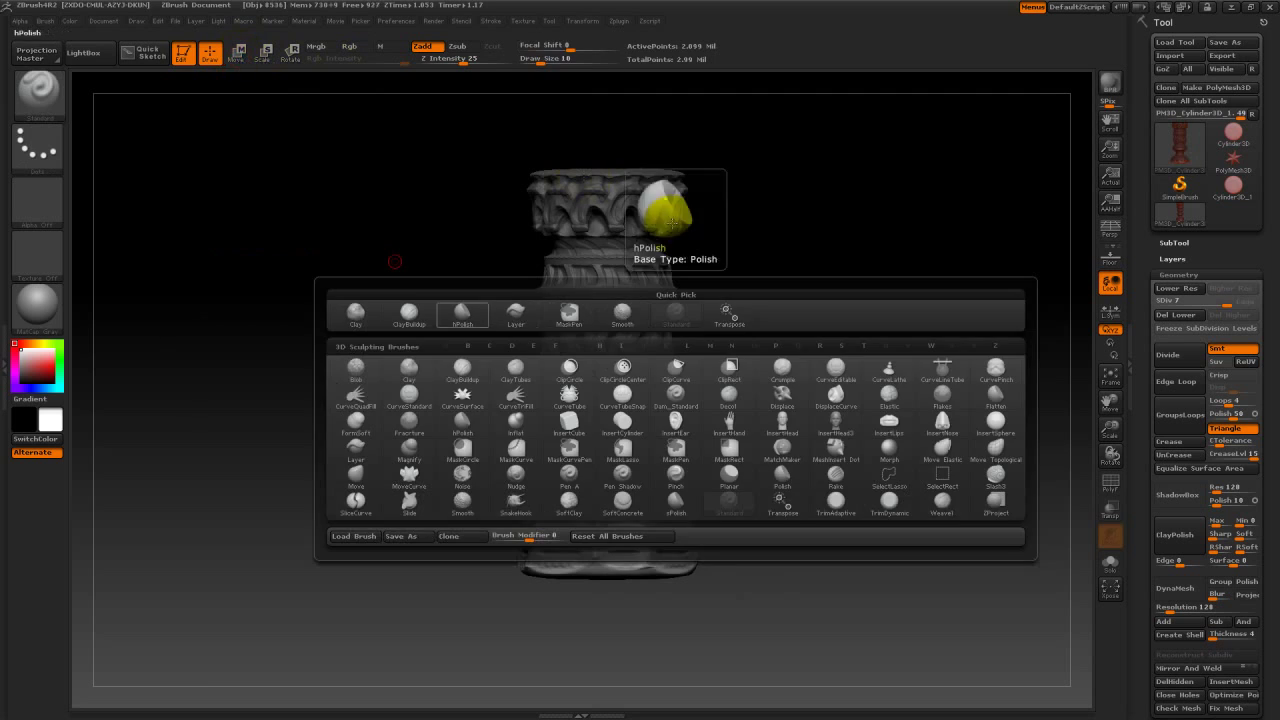
key("t")
left_click_drag(717, 264, 720, 235)
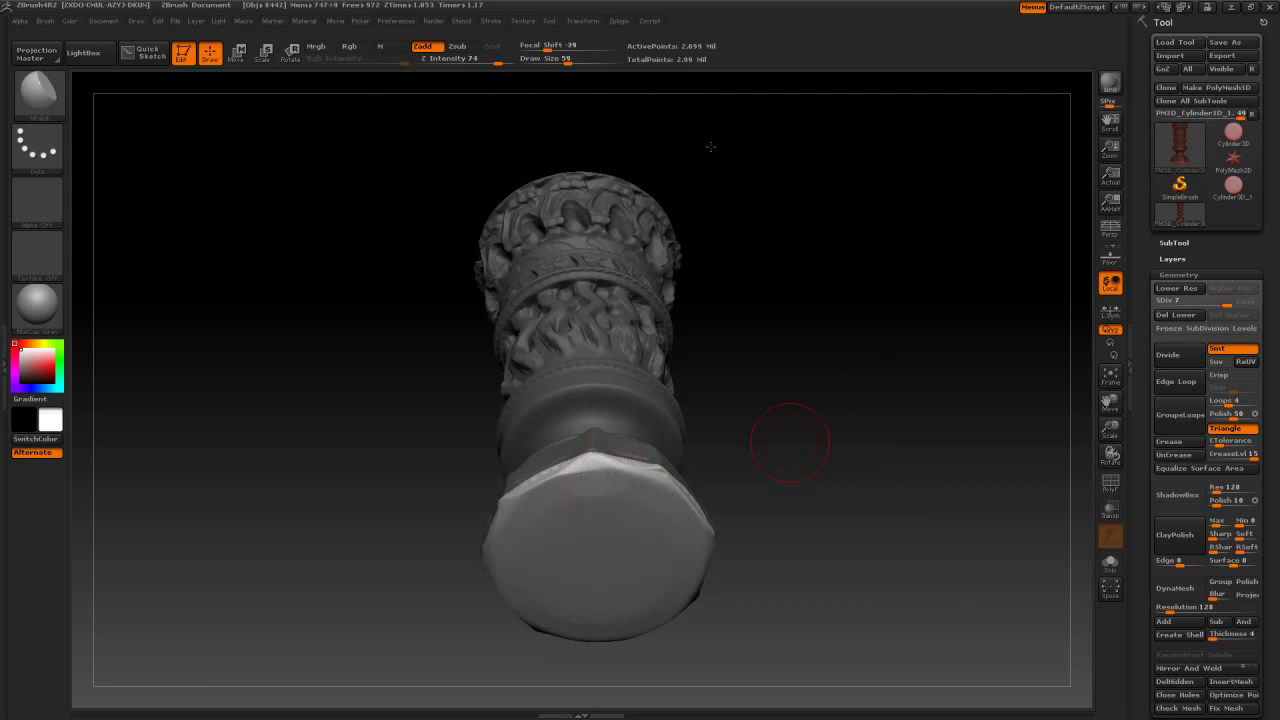
left_click_drag(790, 442, 785, 458)
Enlarge the brush, flatten the base rim into octagonal facets, and mask the lower column
key("space")
mouse_move(730, 150)
left_mouse_down()
mouse_move(575, 505)
mouse_move(625, 478)
left_mouse_up()
key("space")
left_click_drag(492, 291, 490, 300)
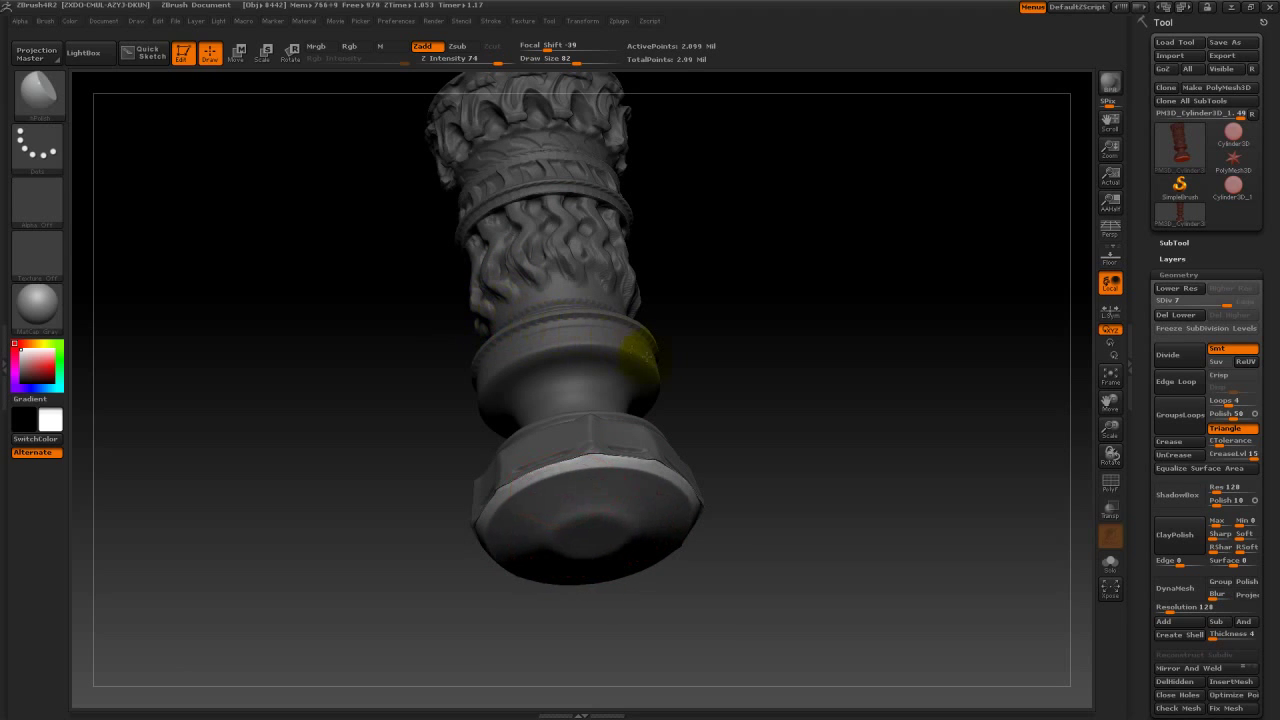
mouse_move(614, 428)
left_mouse_down()
mouse_move(600, 428)
mouse_move(610, 410)
mouse_move(620, 435)
mouse_move(614, 371)
left_mouse_up()
left_click_drag(372, 255, 818, 613, "ctrl")
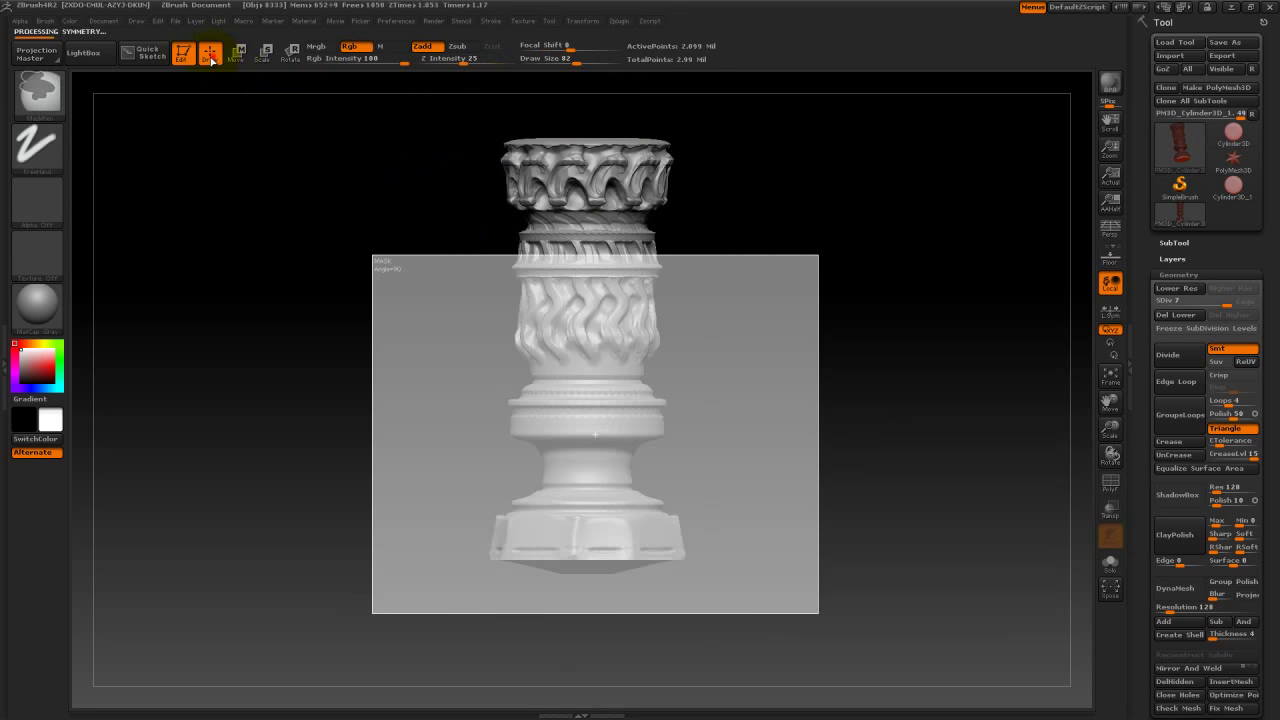
Finish masking the lower column and switch to the ClayBuildup brush
left_click(211, 60)
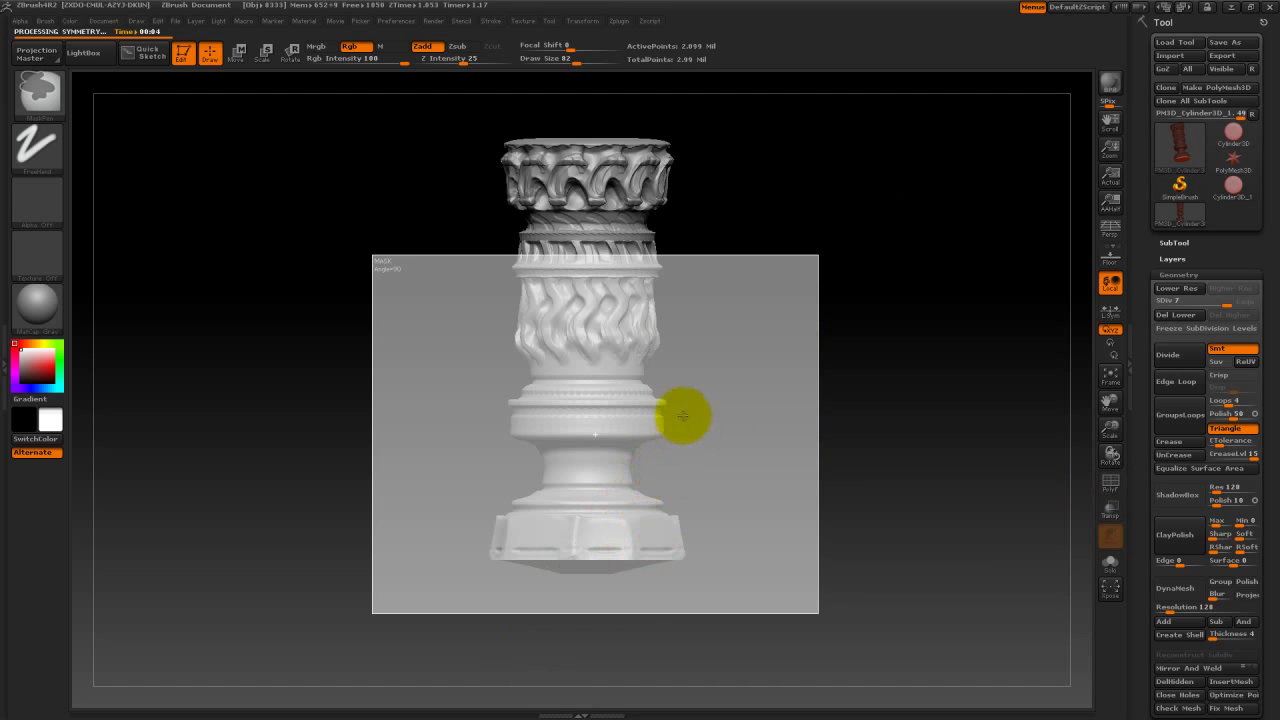
left_click_drag(697, 400, 700, 363)
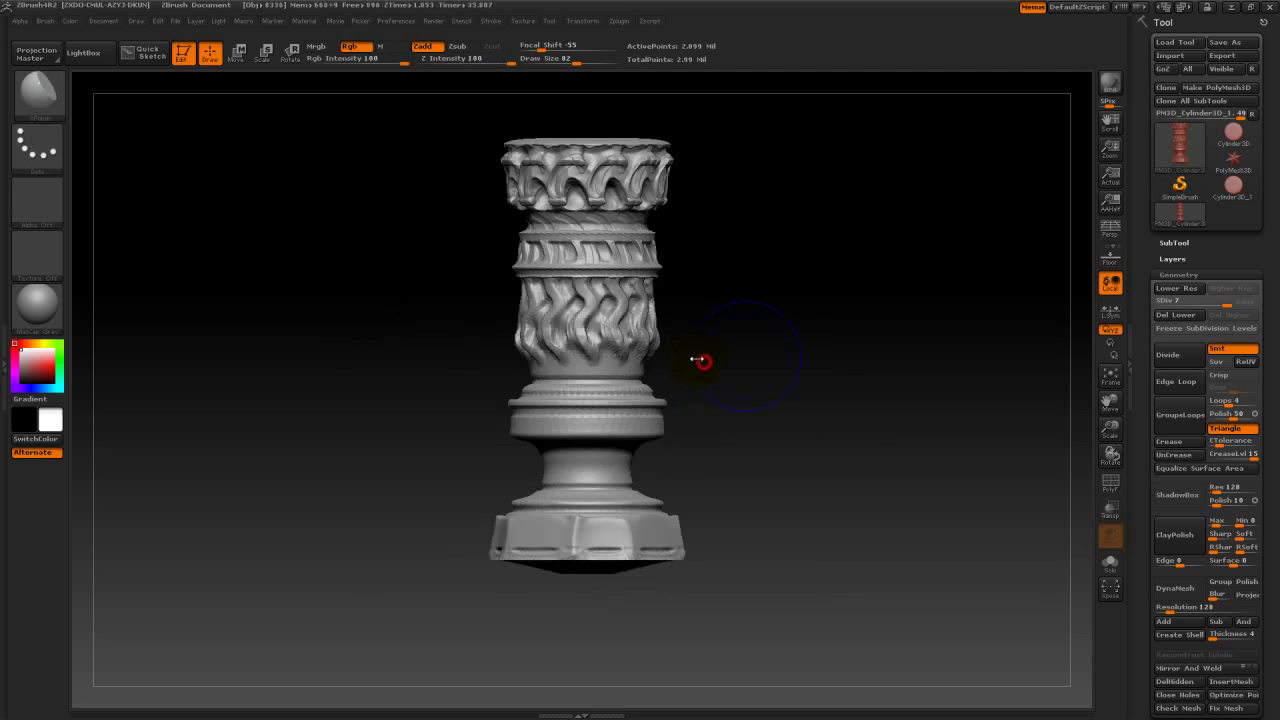
key("F1")
key("t")
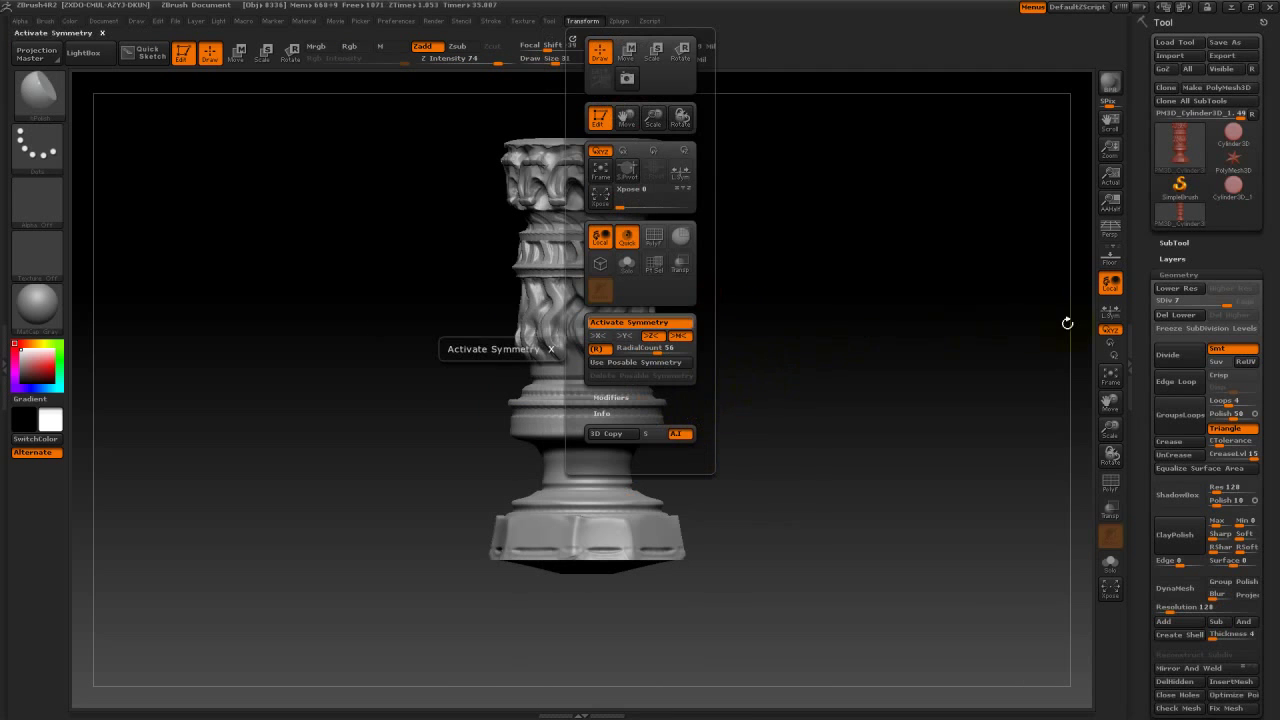
key("f")
key("p")
key("b")
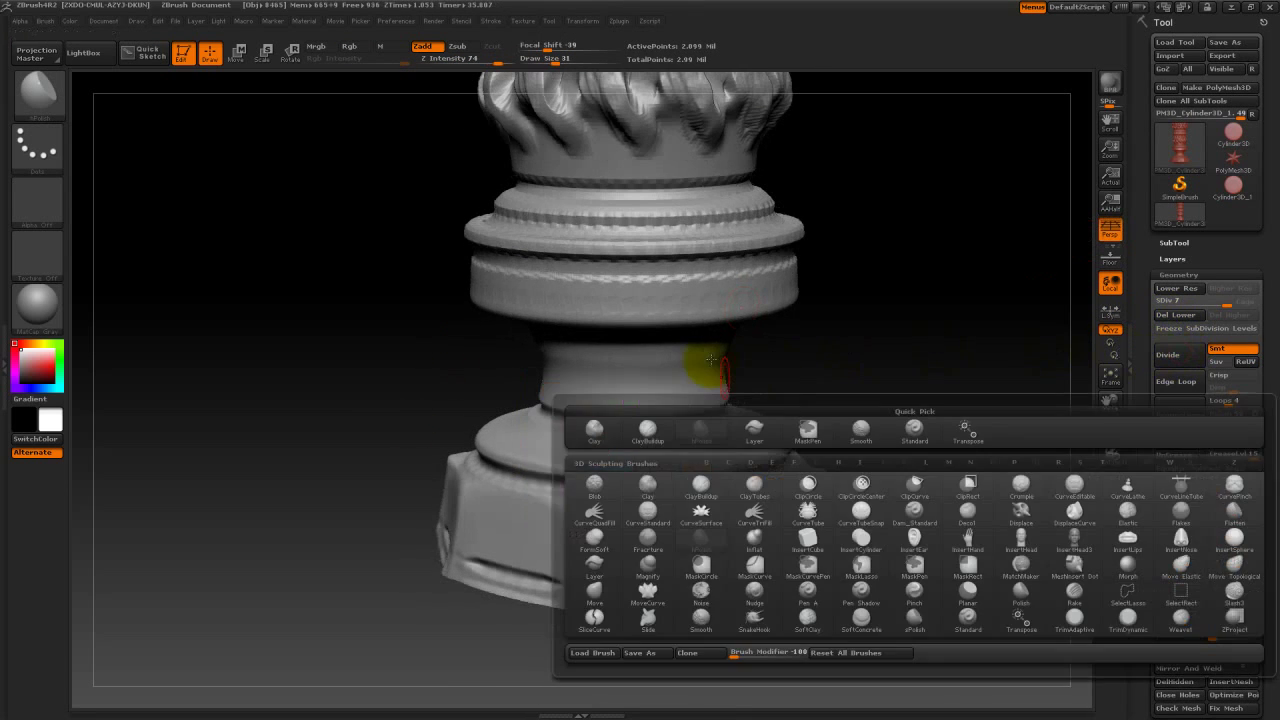
key("c")
key("b")
key("space")
At Draw Size 45, build root-like clay strands on the neck and base, smoothing a stray stroke
mouse_move(706, 420)
left_mouse_down()
mouse_move(720, 382)
mouse_move(713, 427)
left_mouse_up()
left_click_drag(831, 386, 830, 379)
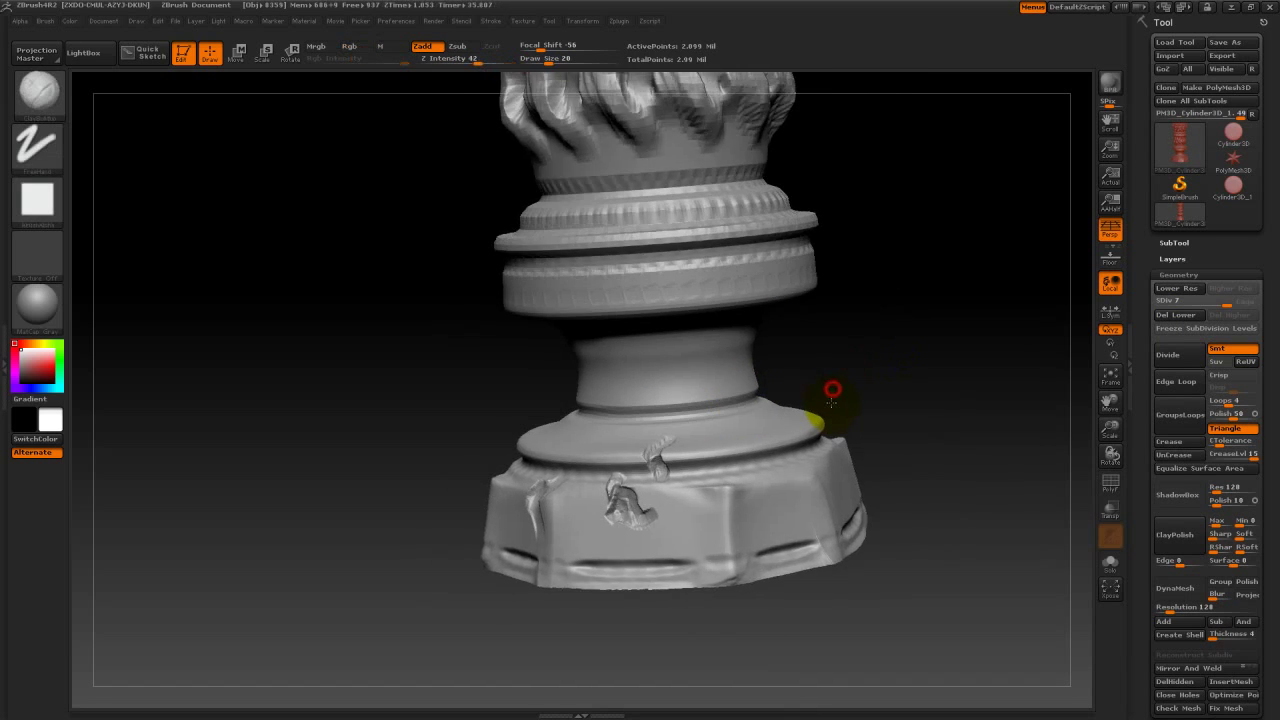
left_click_drag(931, 357, 808, 429)
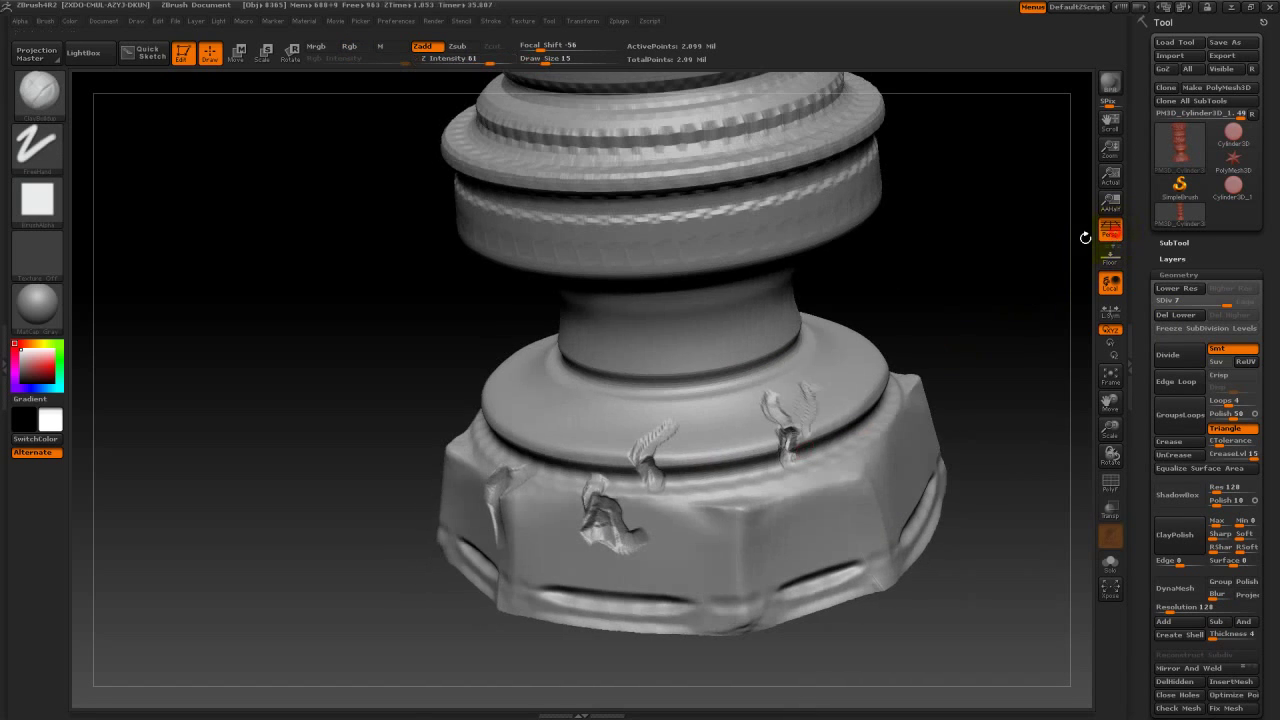
key("space")
left_click_drag(724, 338, 715, 470)
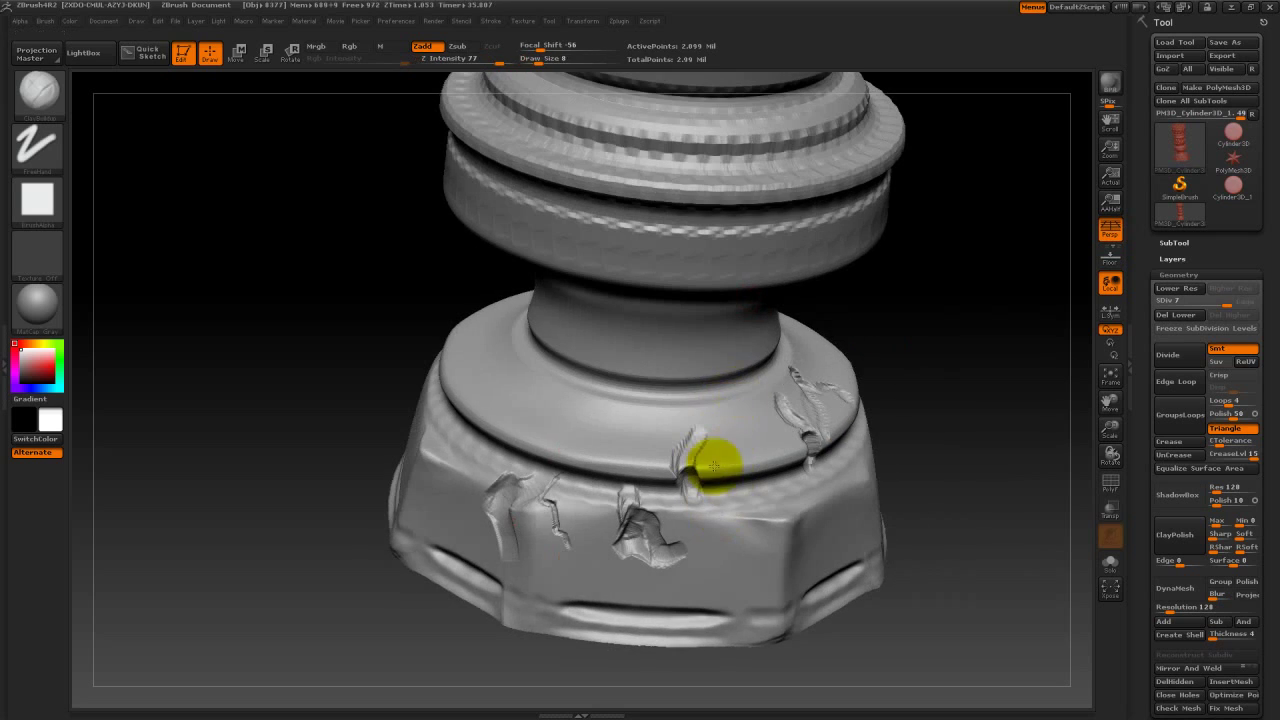
key("space")
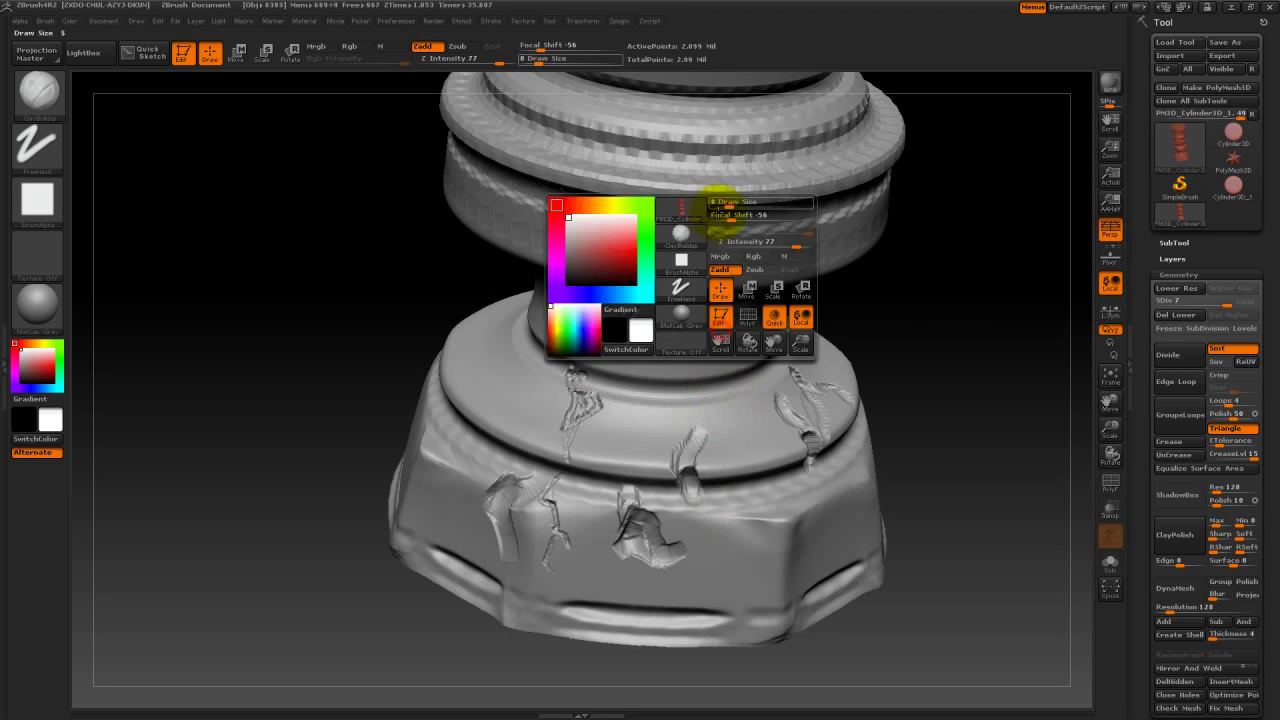
left_click_drag(630, 300, 615, 346)
left_click_drag(820, 490, 785, 553)
key("shift")
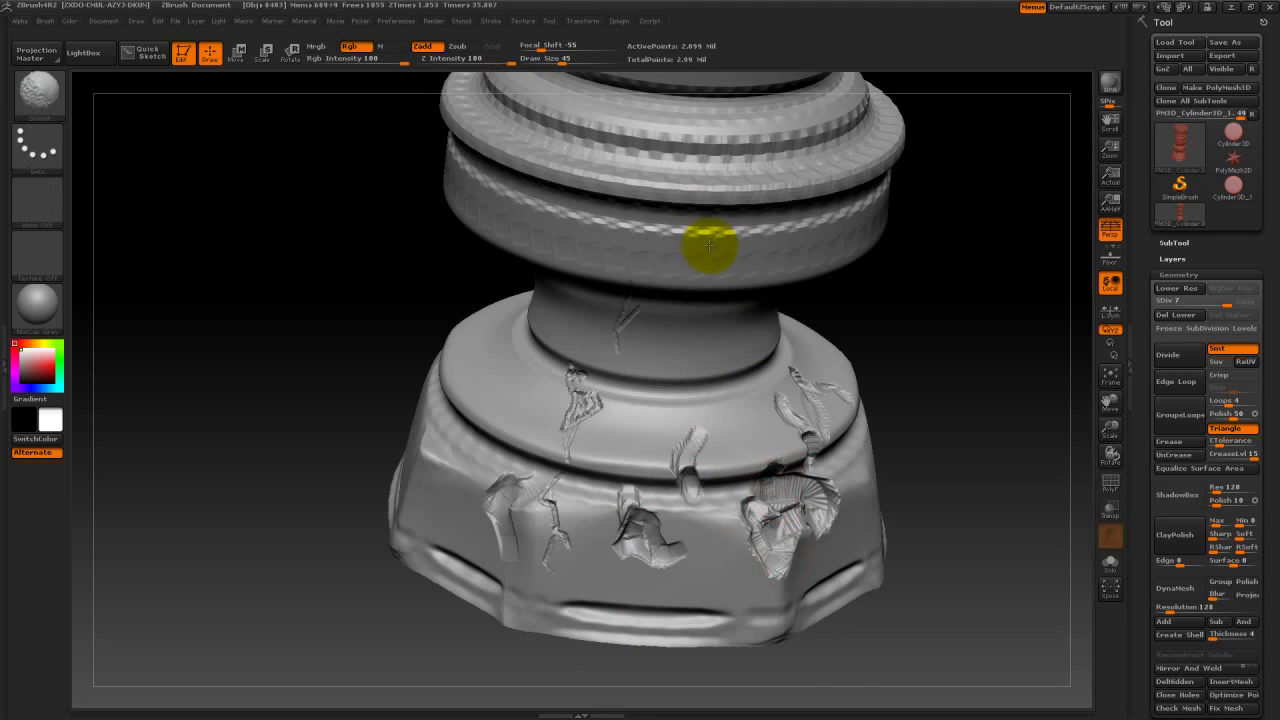
left_click_drag(578, 385, 590, 394, "shift")
Rotate around the whole column to review the rooted base and twisted bands
mouse_move(720, 203)
left_mouse_down("alt")
mouse_move(680, 534)
mouse_move(690, 240)
mouse_move(734, 543)
mouse_move(674, 607)
mouse_move(708, 580)
left_mouse_up("alt")
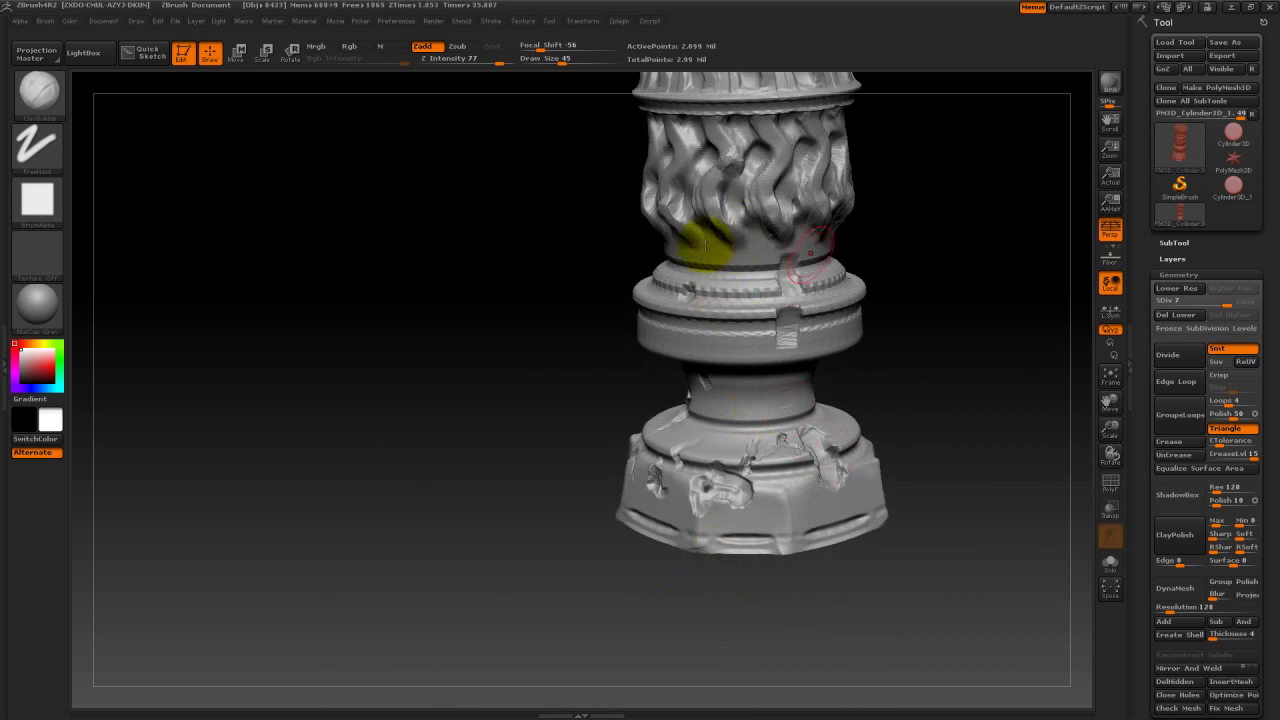
mouse_move(685, 305)
left_mouse_down("alt")
mouse_move(700, 528)
mouse_move(687, 515)
left_mouse_up("alt")
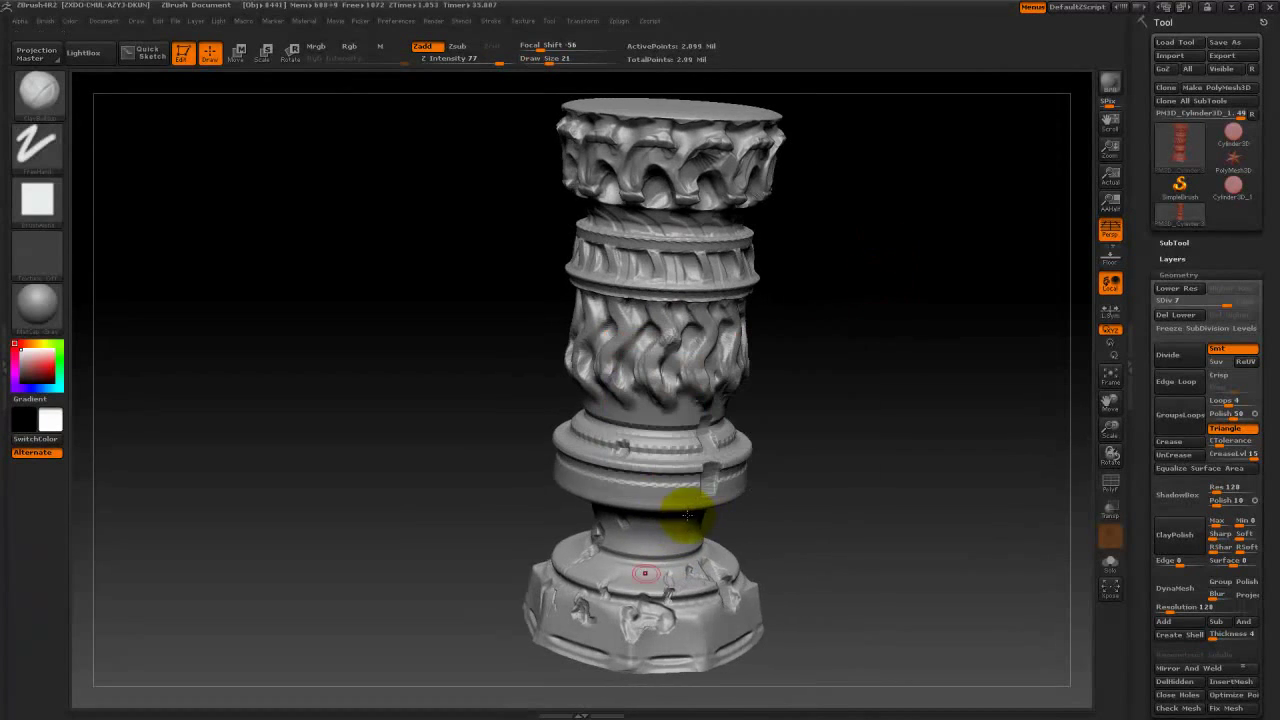
left_click_drag(698, 268, 633, 236)
mouse_move(645, 285)
left_mouse_down()
mouse_move(729, 534)
mouse_move(663, 600)
mouse_move(668, 625)
left_mouse_up()
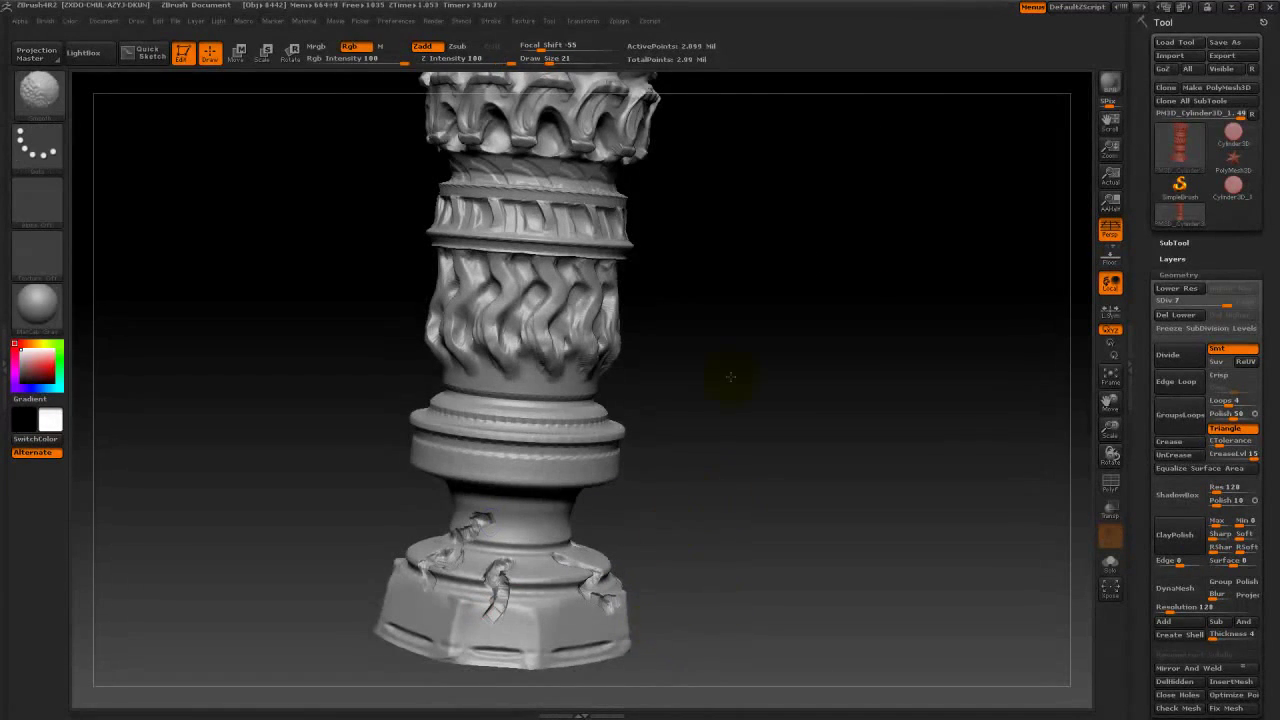
left_click(549, 20)
Load a stone-texture brush from the LightBox Brush Misc folder
key("b")
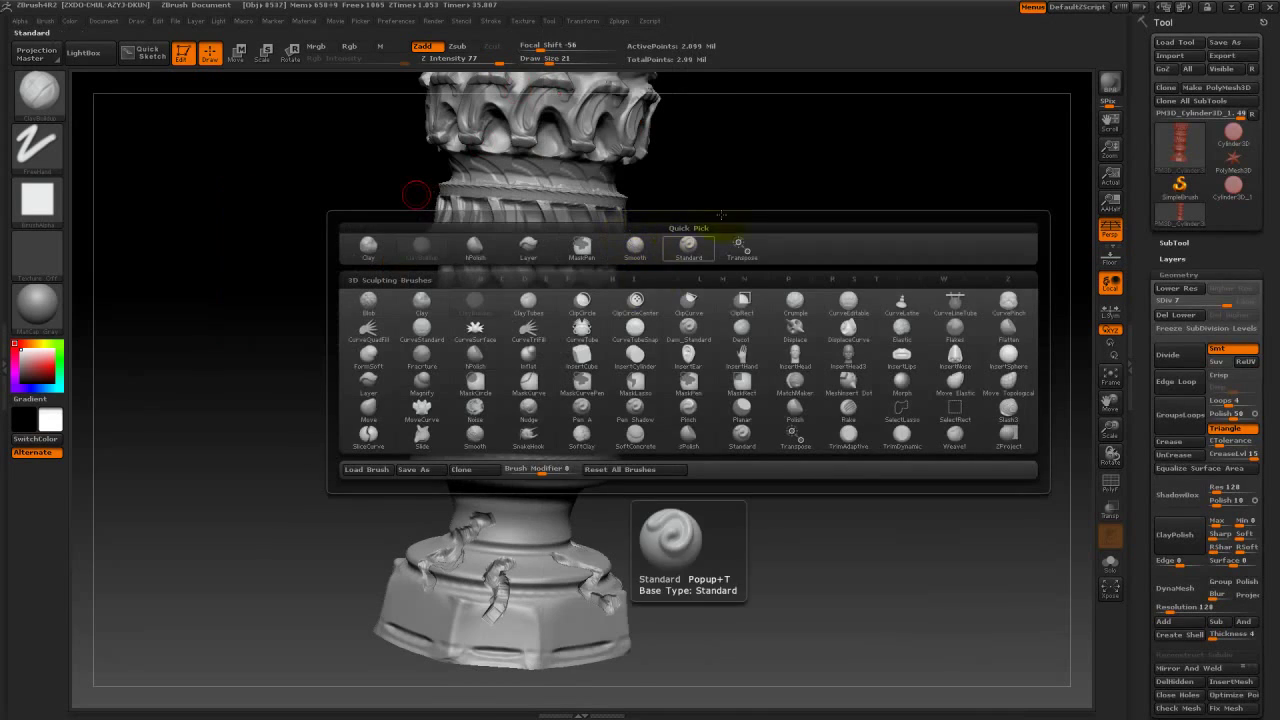
left_click(741, 330)
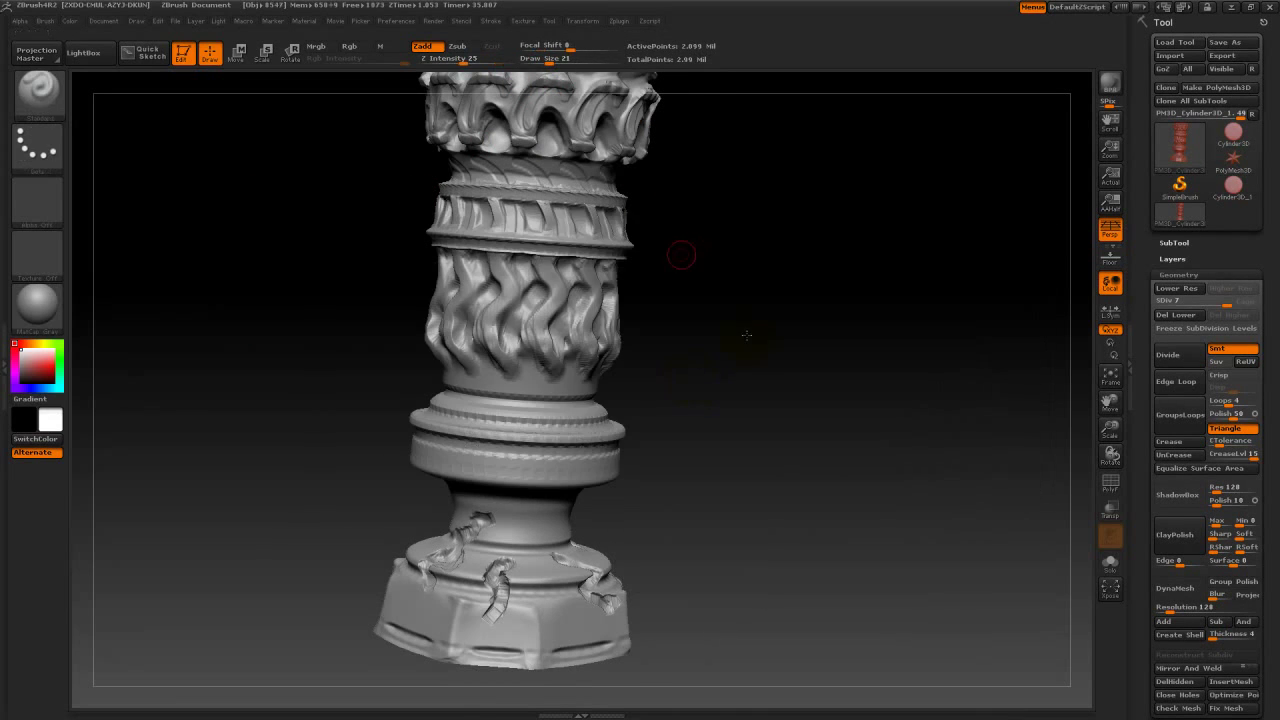
left_click(458, 270)
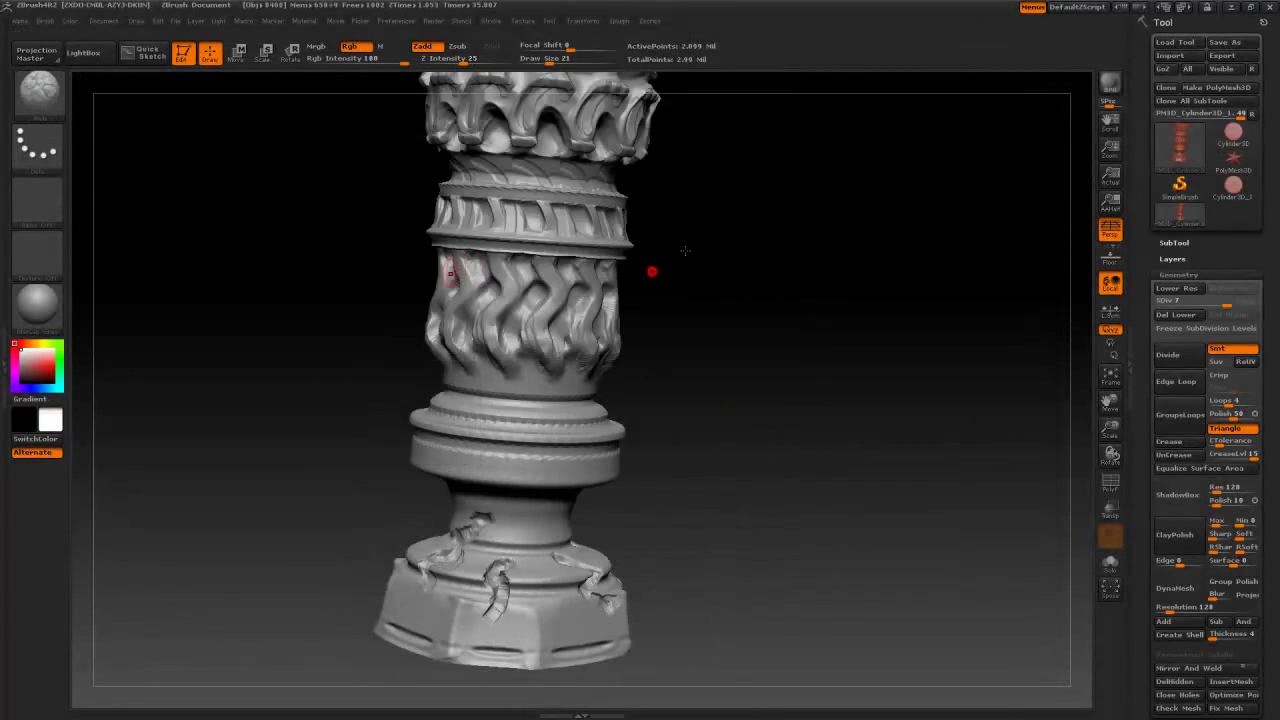
key("comma")
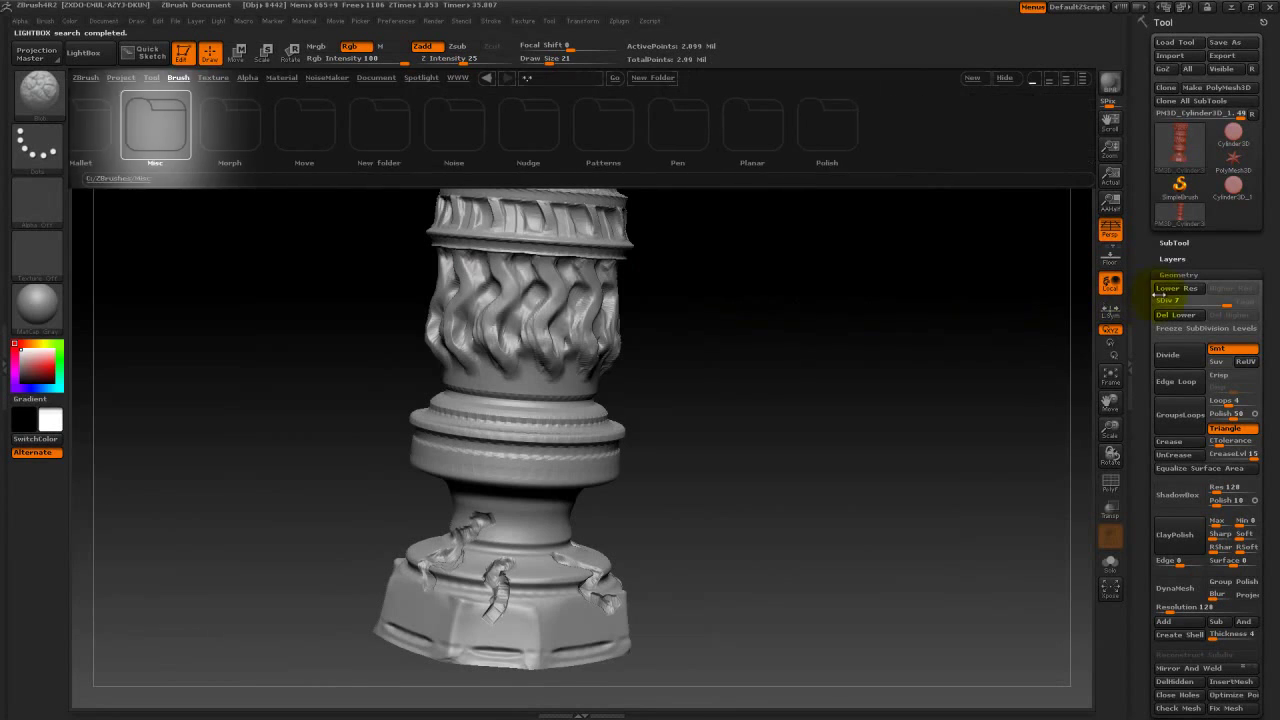
double_click(94, 125)
double_click(549, 123)
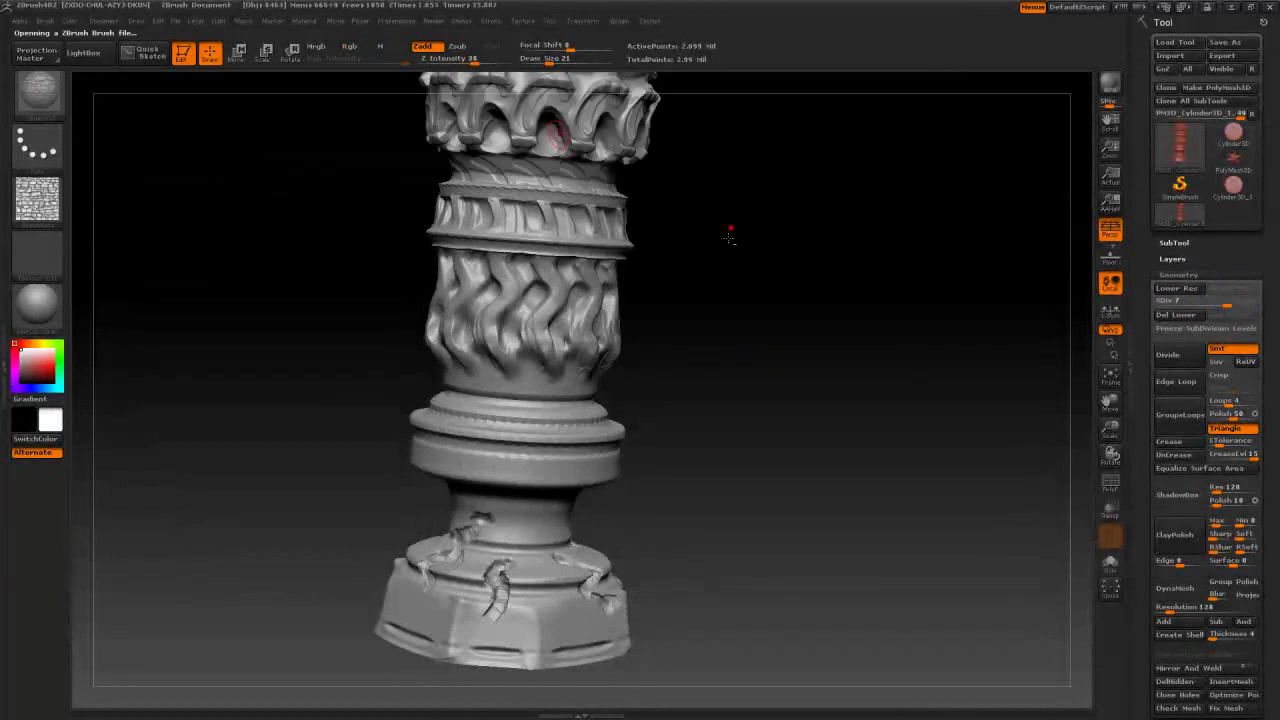
Raise Draw Size to 97 and stroke rough stone texture over the octagonal base
key("space")
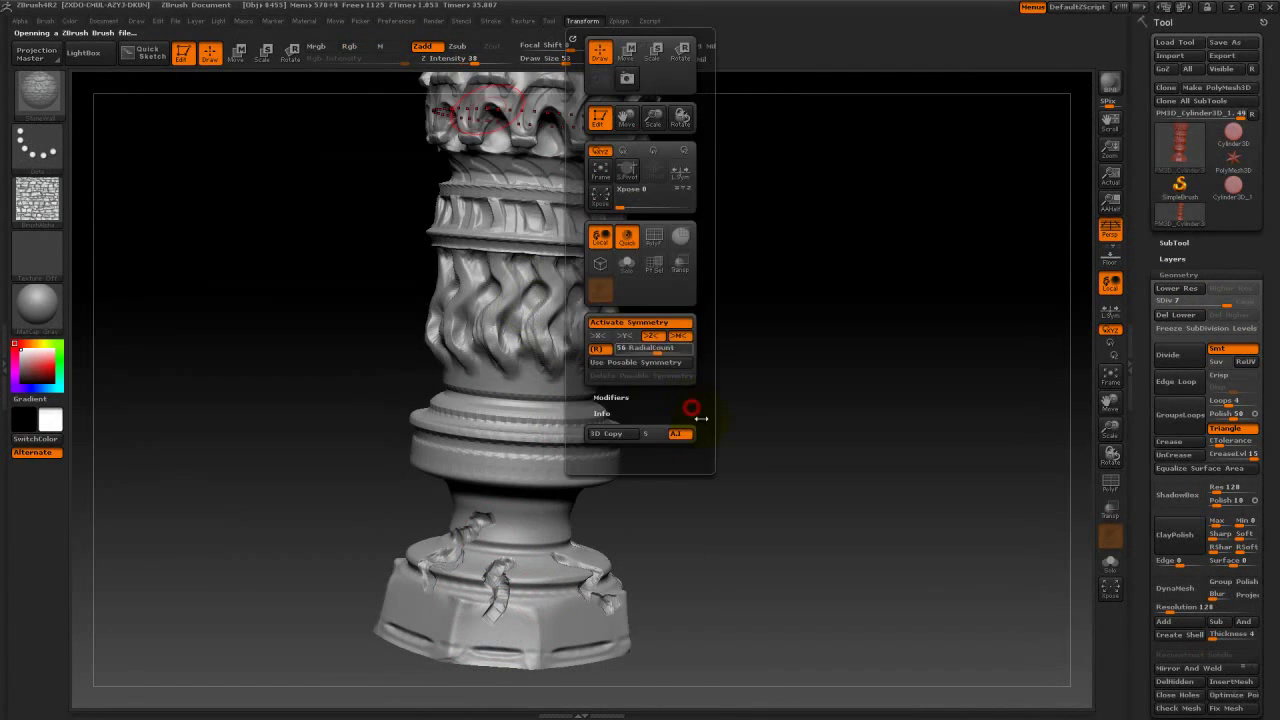
left_click_drag(726, 394, 688, 424)
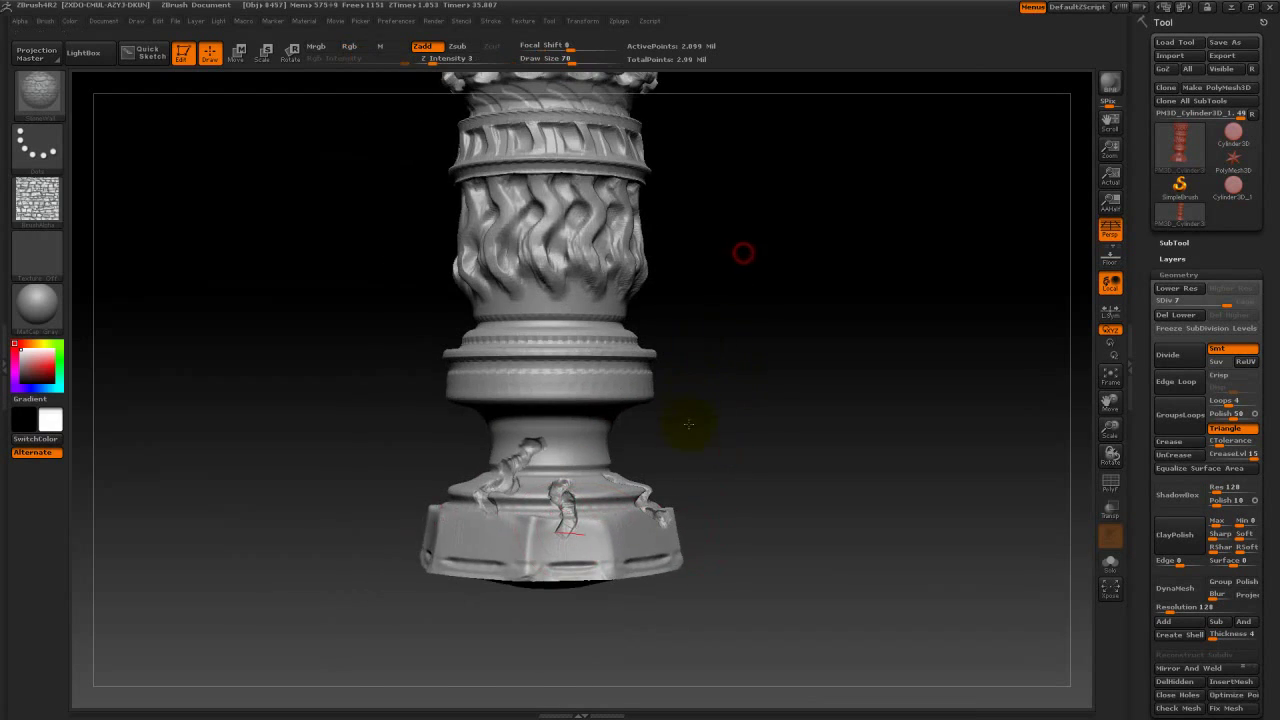
key("space")
left_click_drag(711, 322, 693, 273)
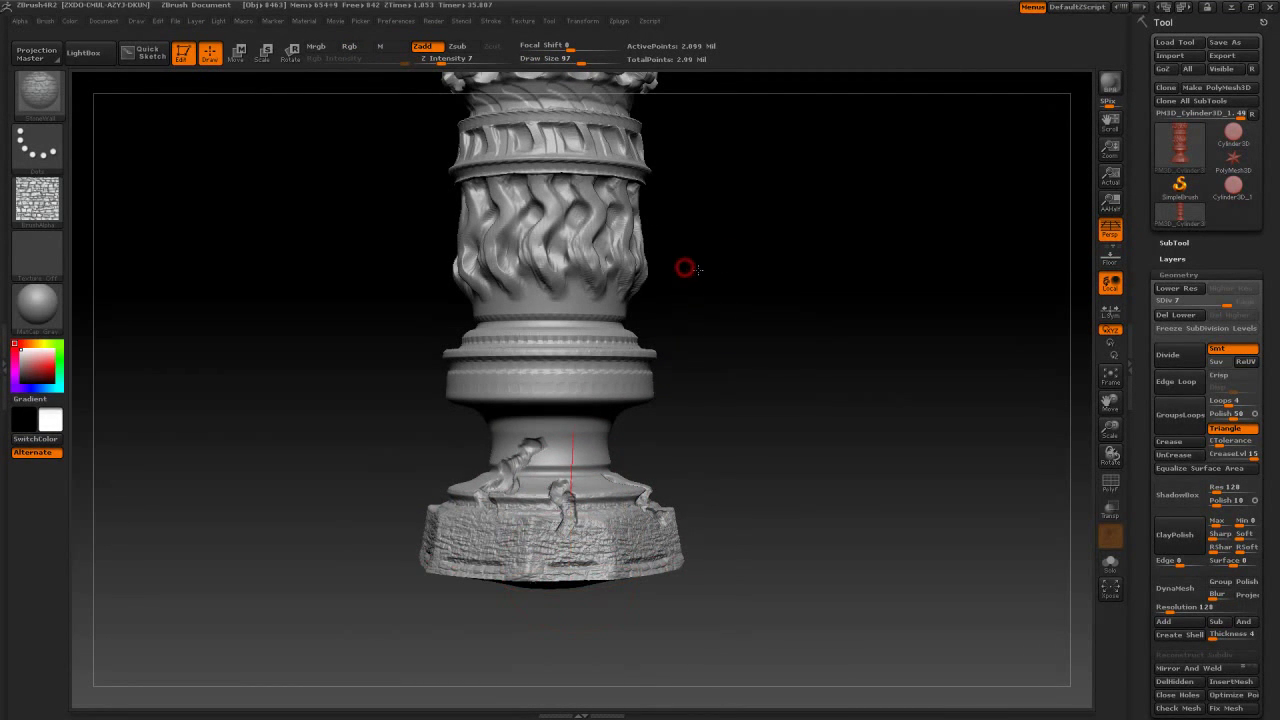
left_click_drag(675, 276, 720, 280, "alt")
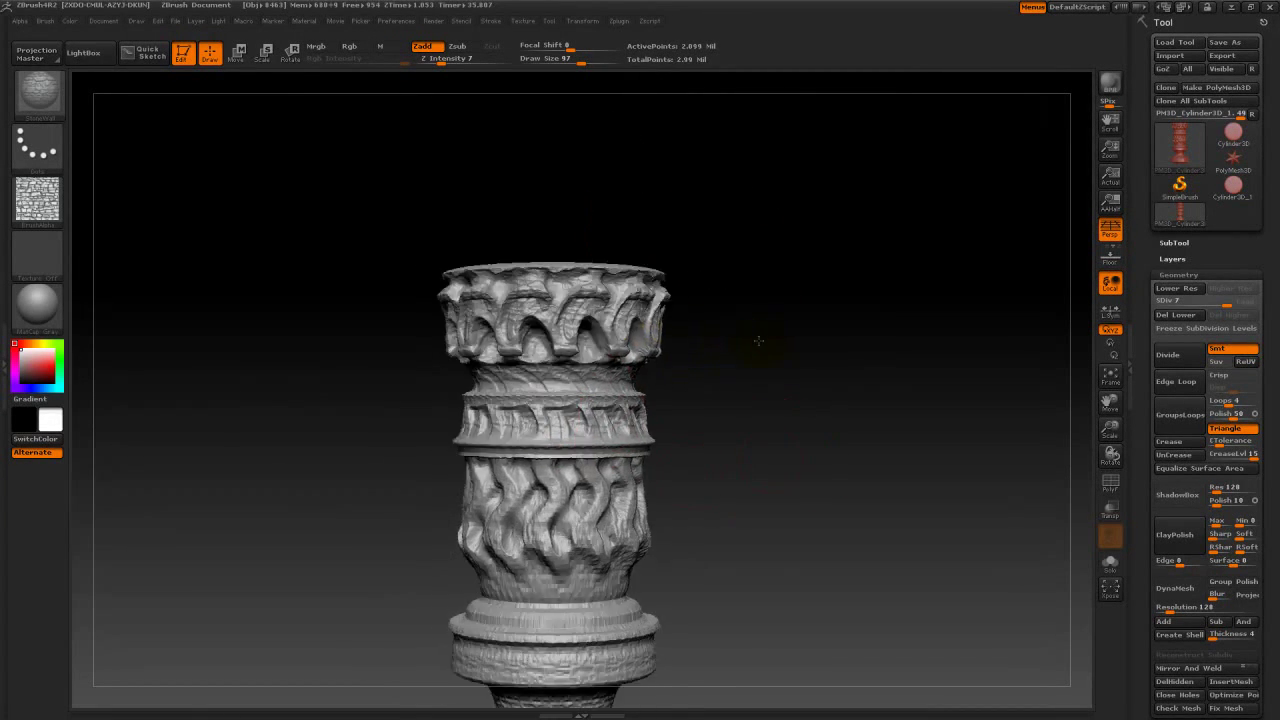
Switch to a new alpha and stroke type, then warp the column's middle sections
left_click_drag(757, 343, 728, 421, "alt")
key("space")
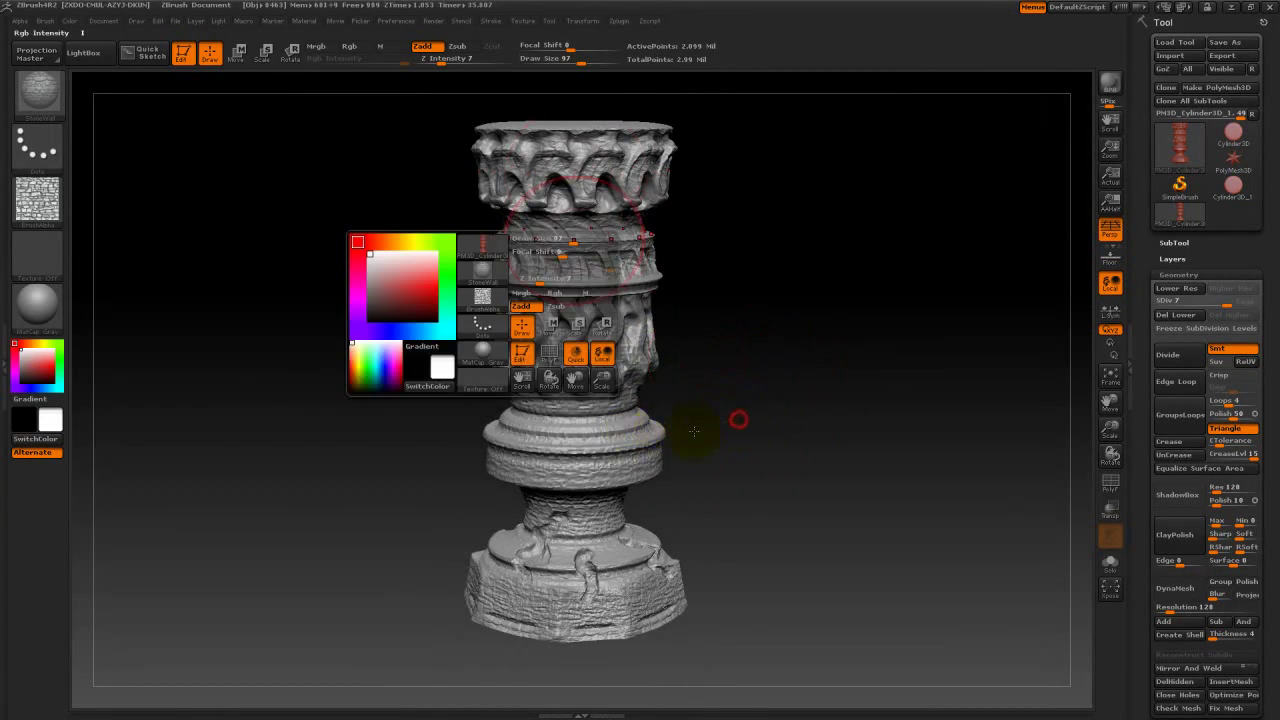
left_click(686, 434)
left_click(654, 434)
key("space")
left_click(668, 434)
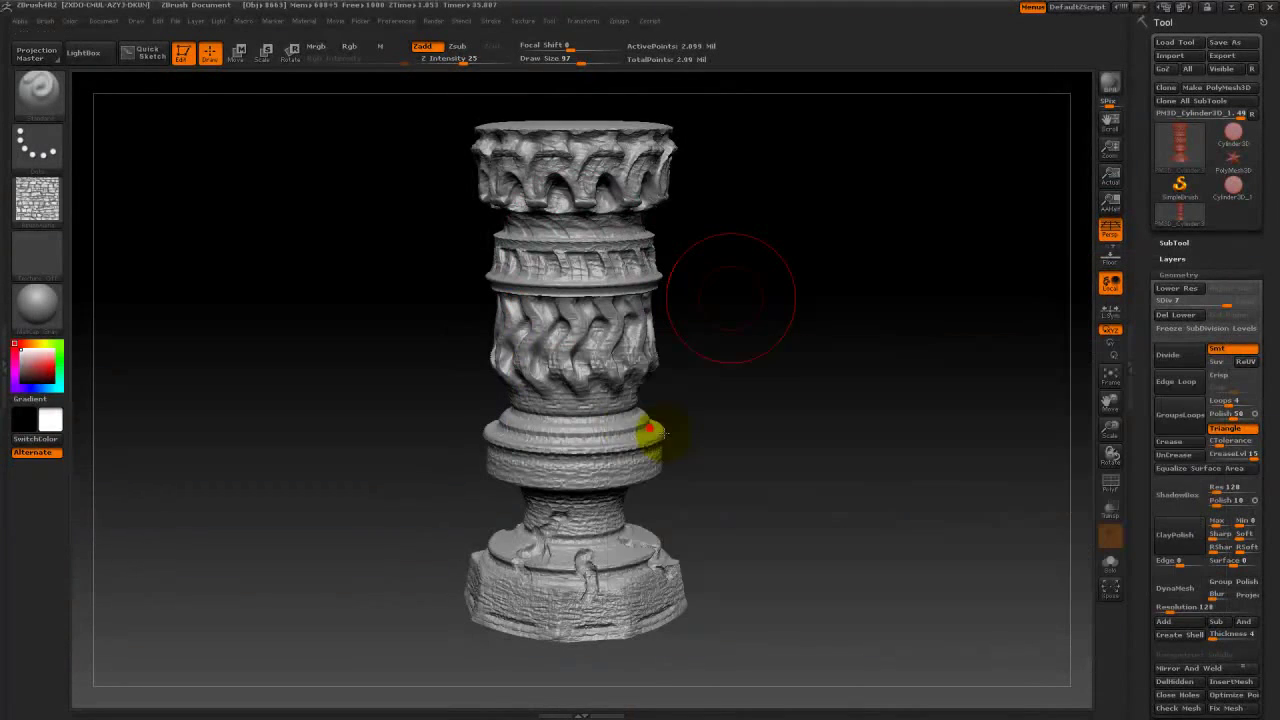
key("space")
left_click(600, 578)
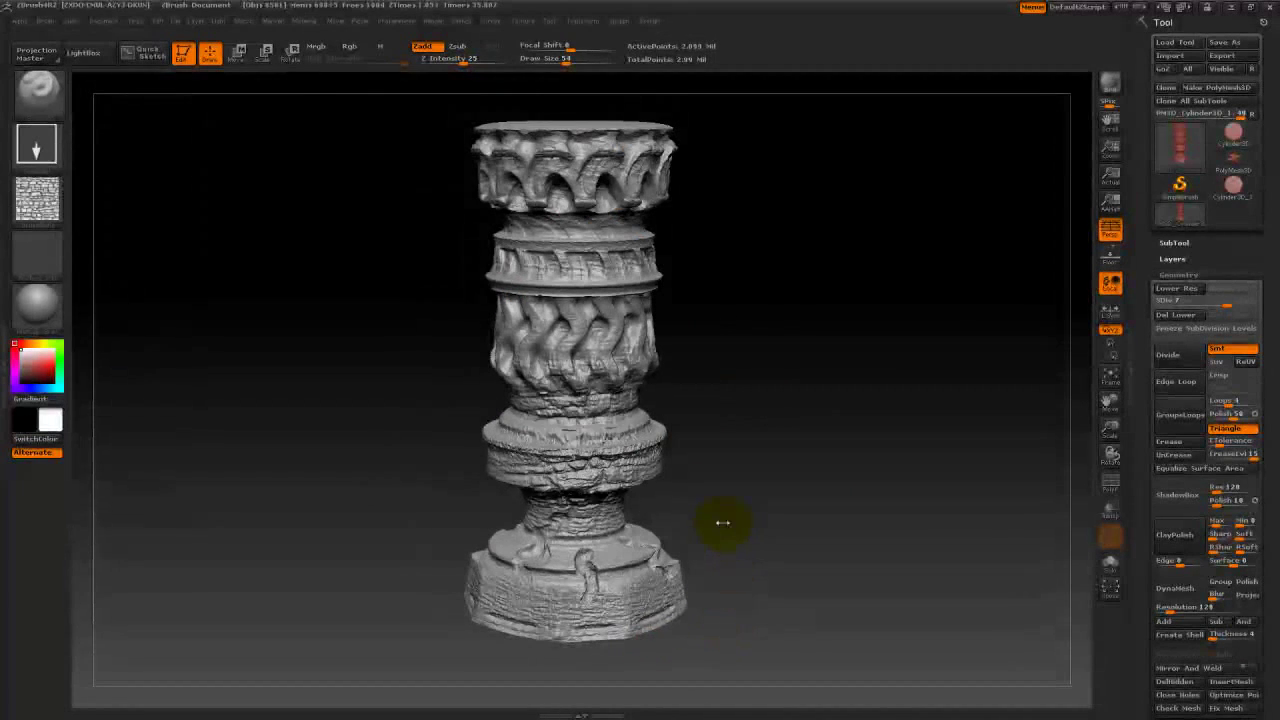
mouse_move(723, 520)
left_mouse_down()
mouse_move(676, 592)
mouse_move(688, 632)
left_mouse_up()
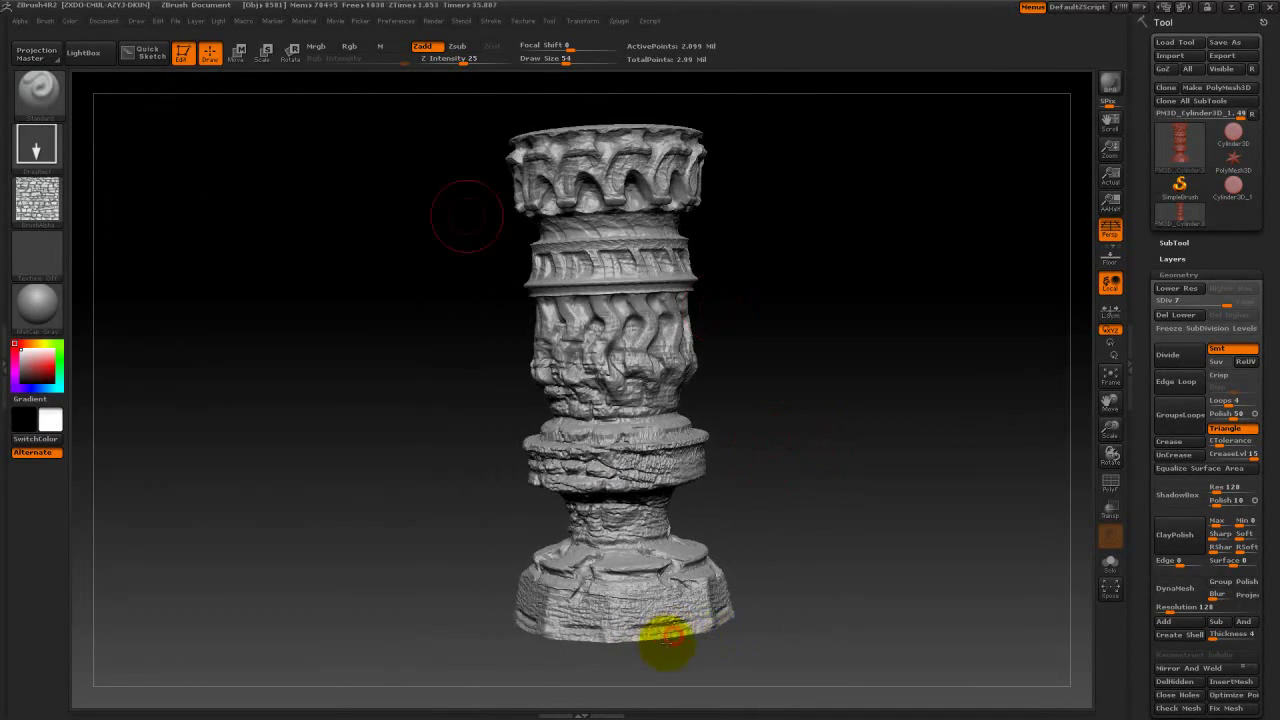
Carve thin jagged cracks into the upper ring band and twisted midsection with a Zsub slash brush
key("b")
key("s")
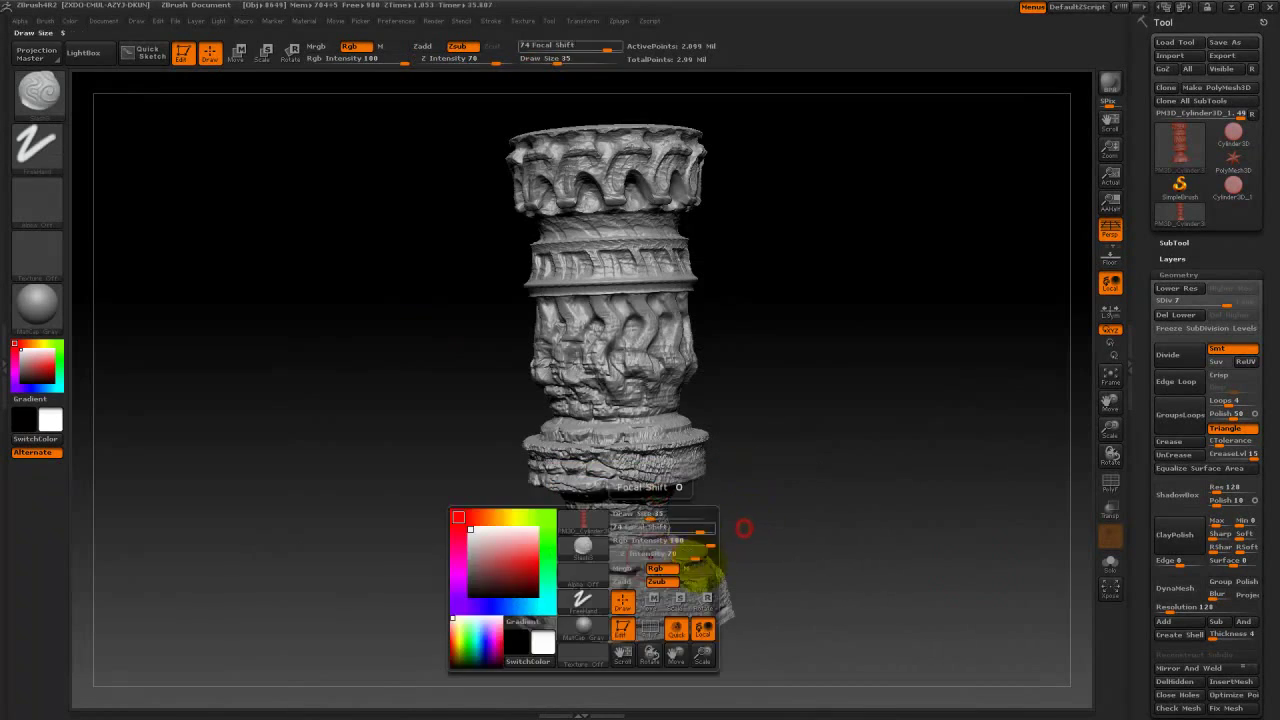
left_click_drag(700, 560, 719, 526)
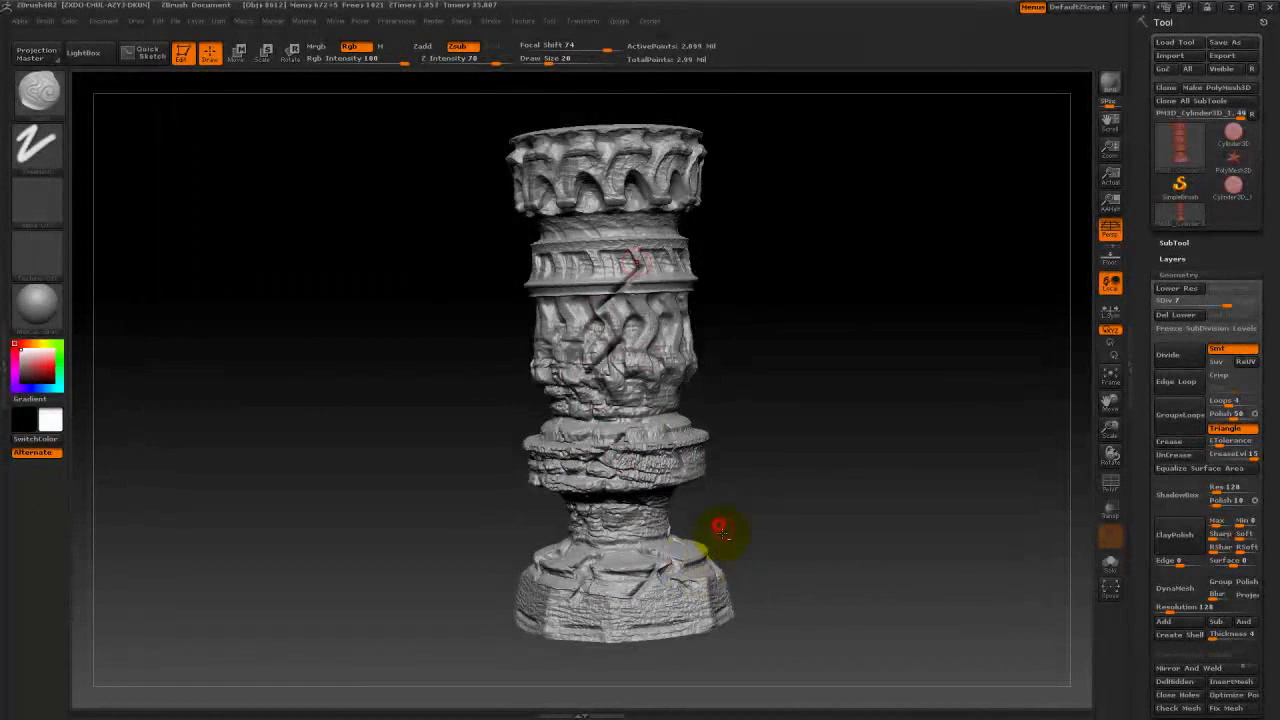
left_click_drag(720, 456, 718, 443)
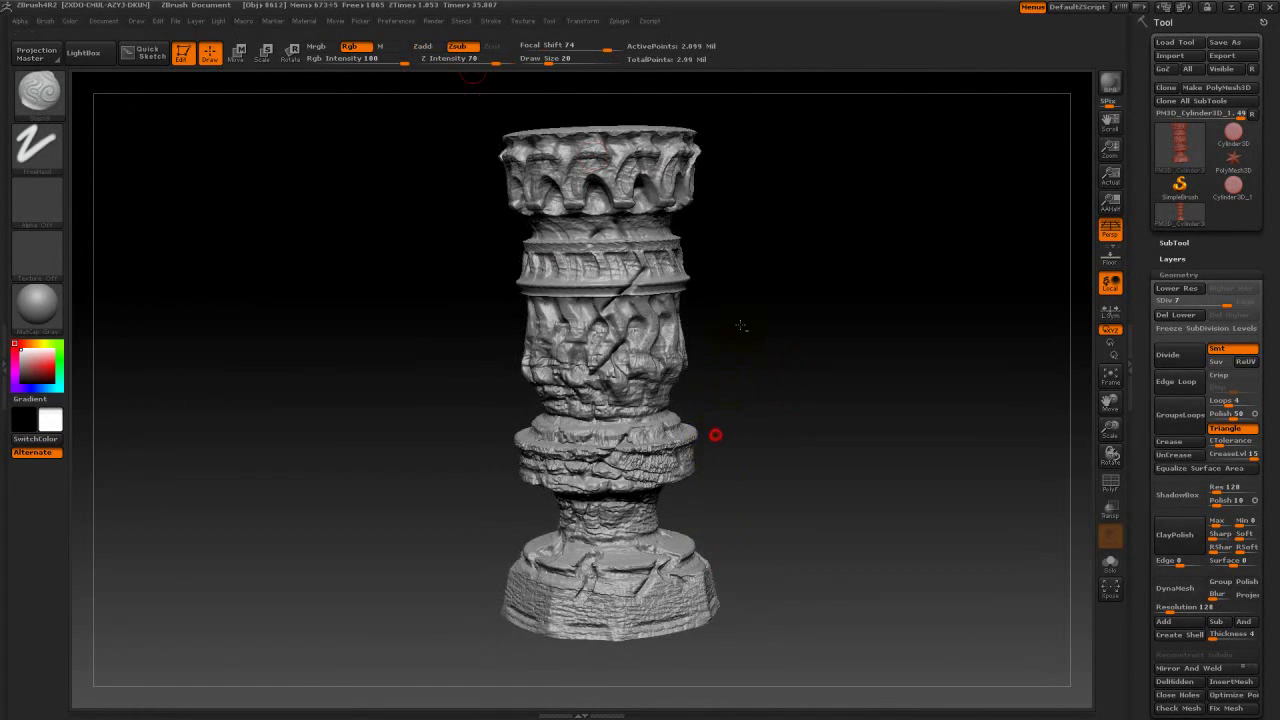
BPR-render the cracked column with shadows, check the MatCap Gray material, and tilt to review
key("shift+r")
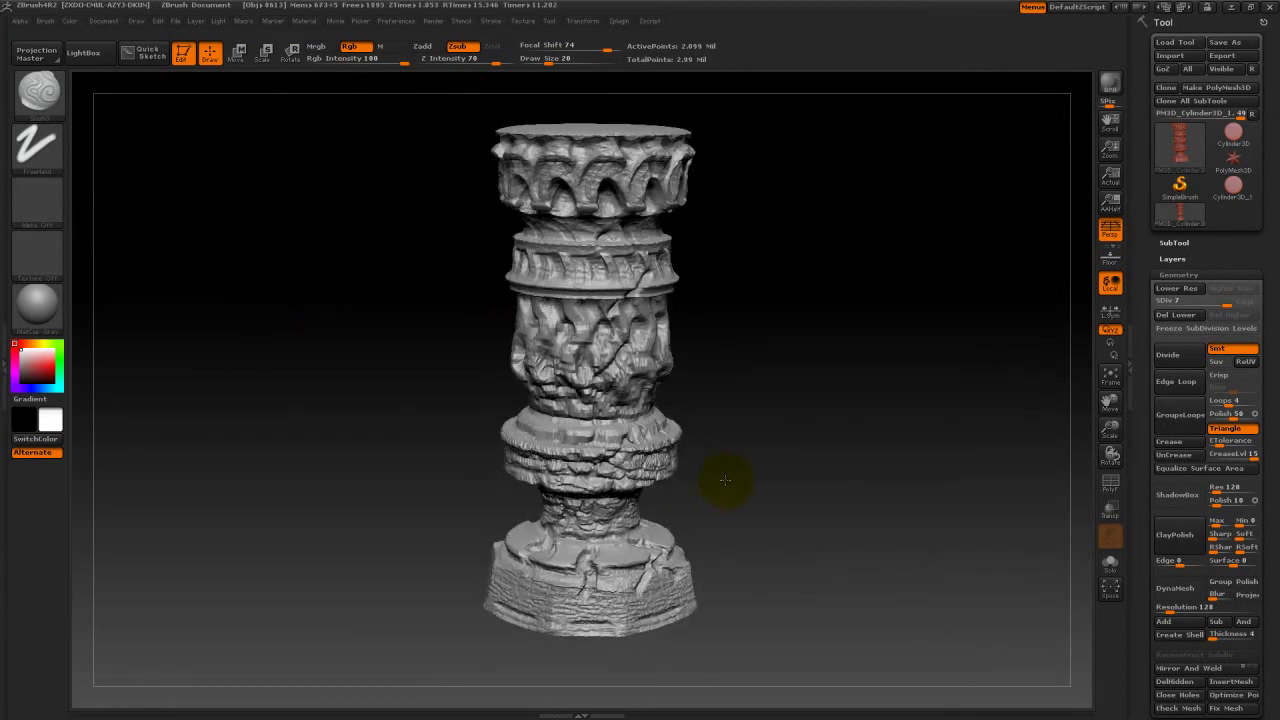
key("m")
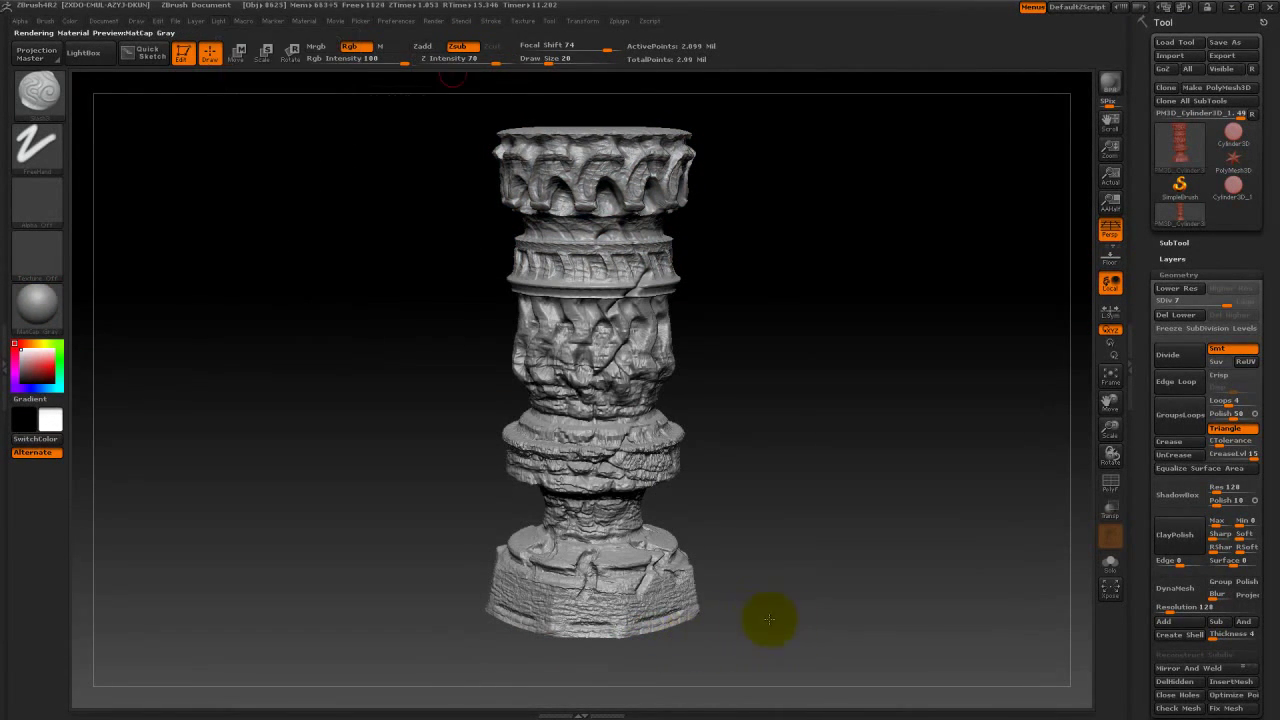
left_click_drag(714, 636, 702, 188)
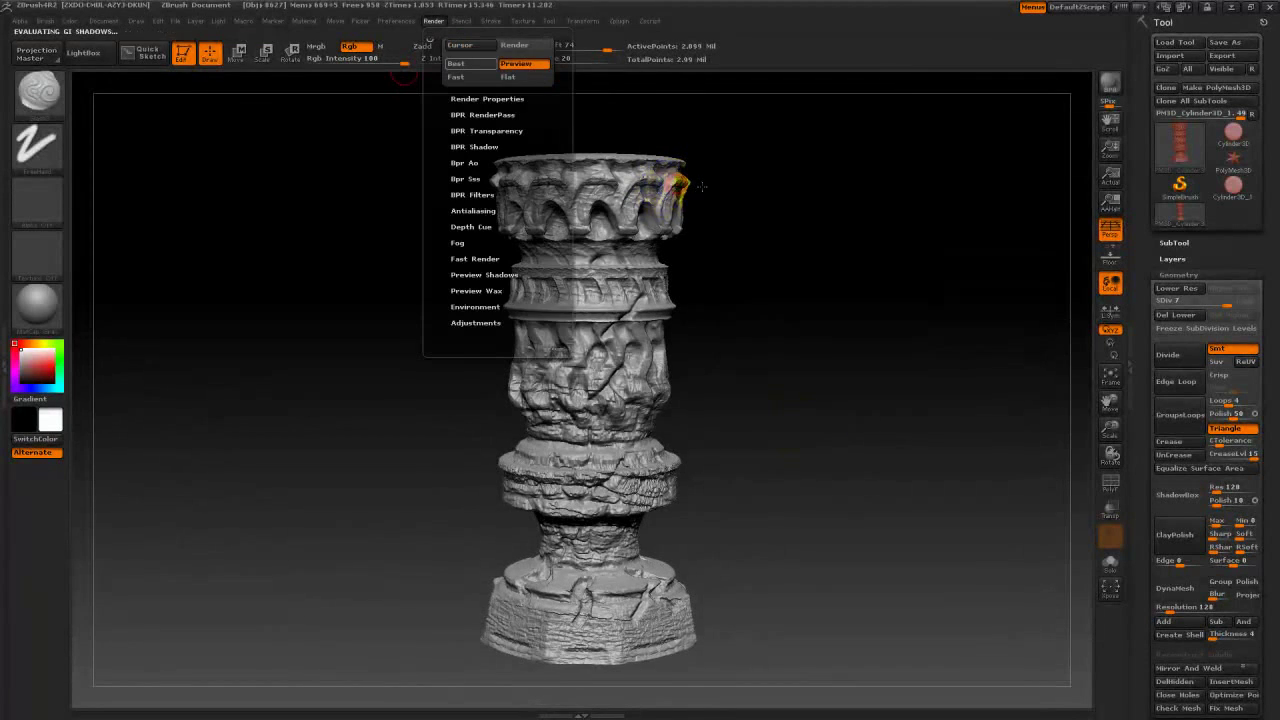